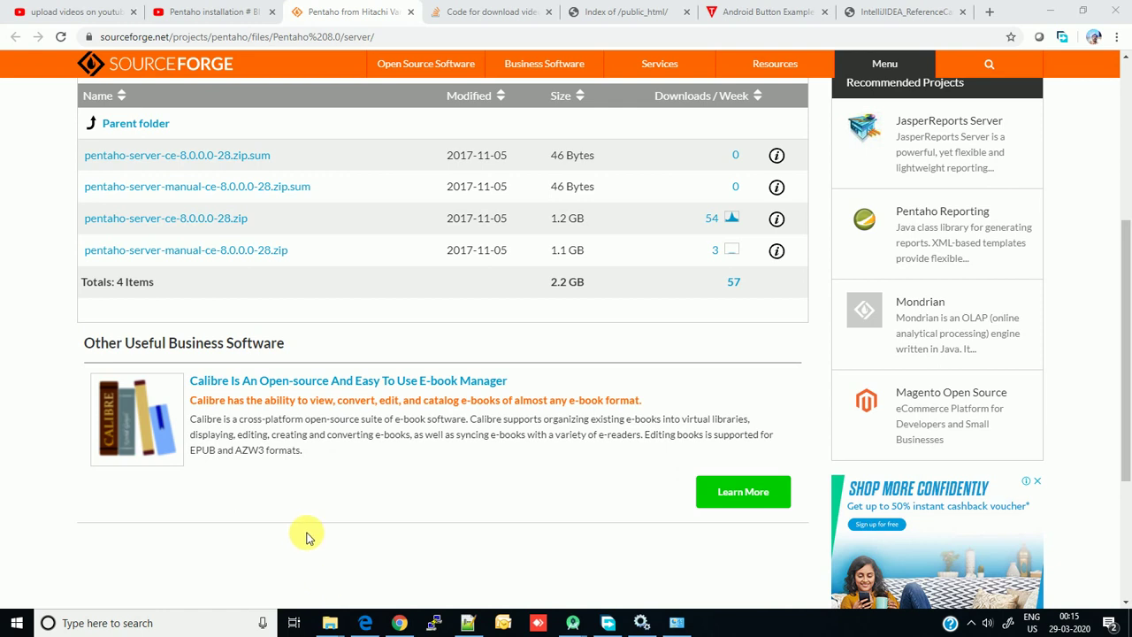
- Start downloading pentaho-server-ce-8.0.0.0-28.zip from the SourceForge Pentaho page
drag(270, 227, 83, 224)
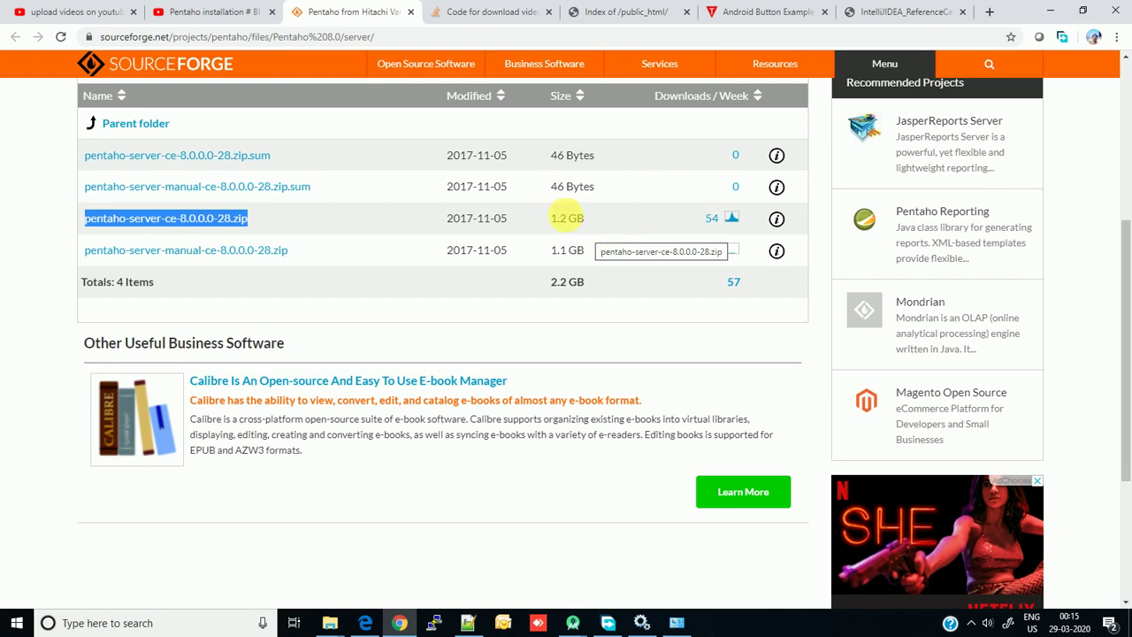
click(345, 538)
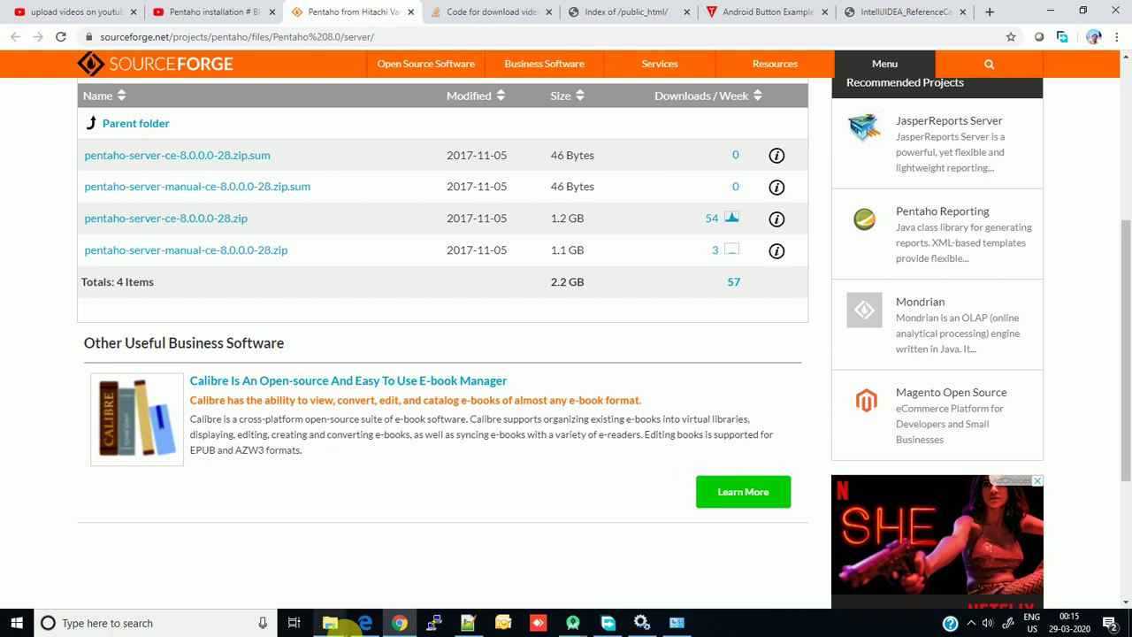
mouse_move(329, 622)
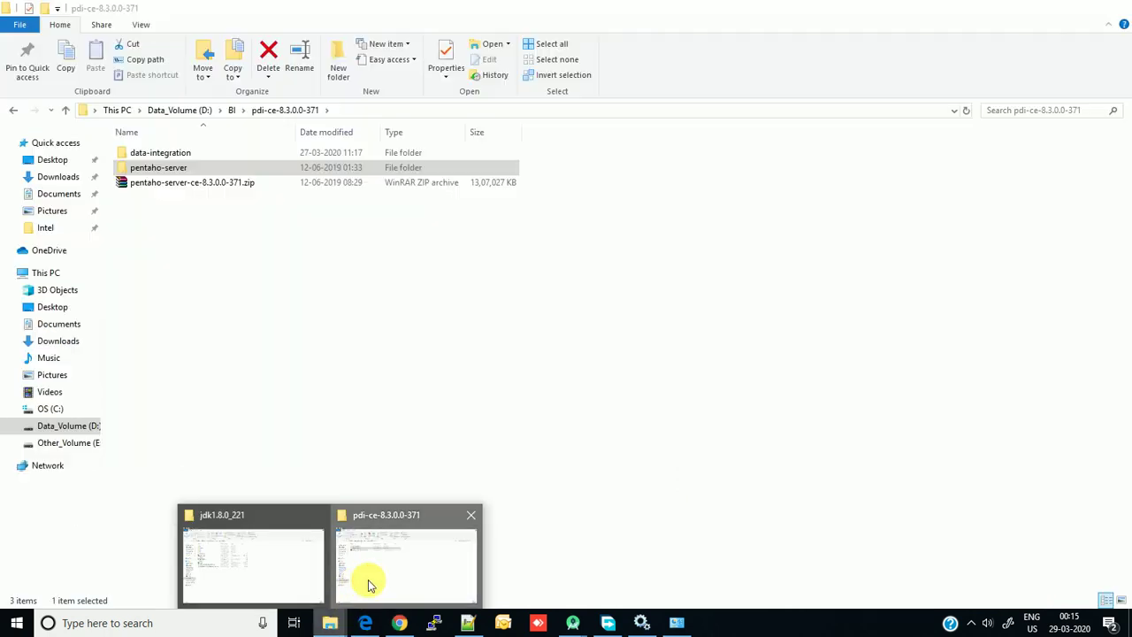
click(369, 581)
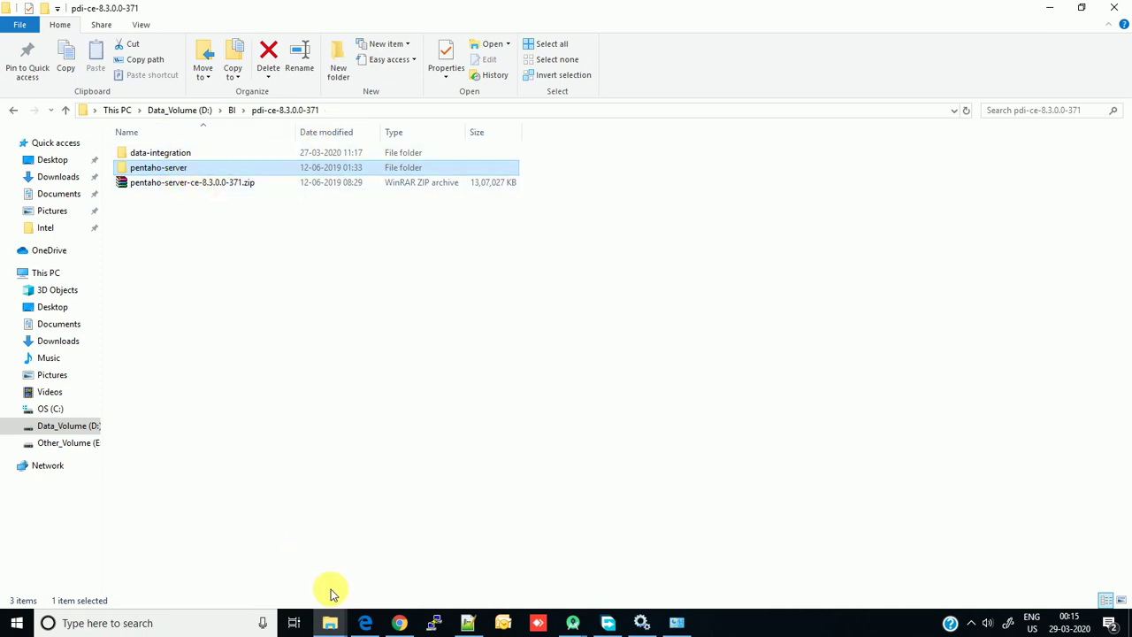
click(400, 622)
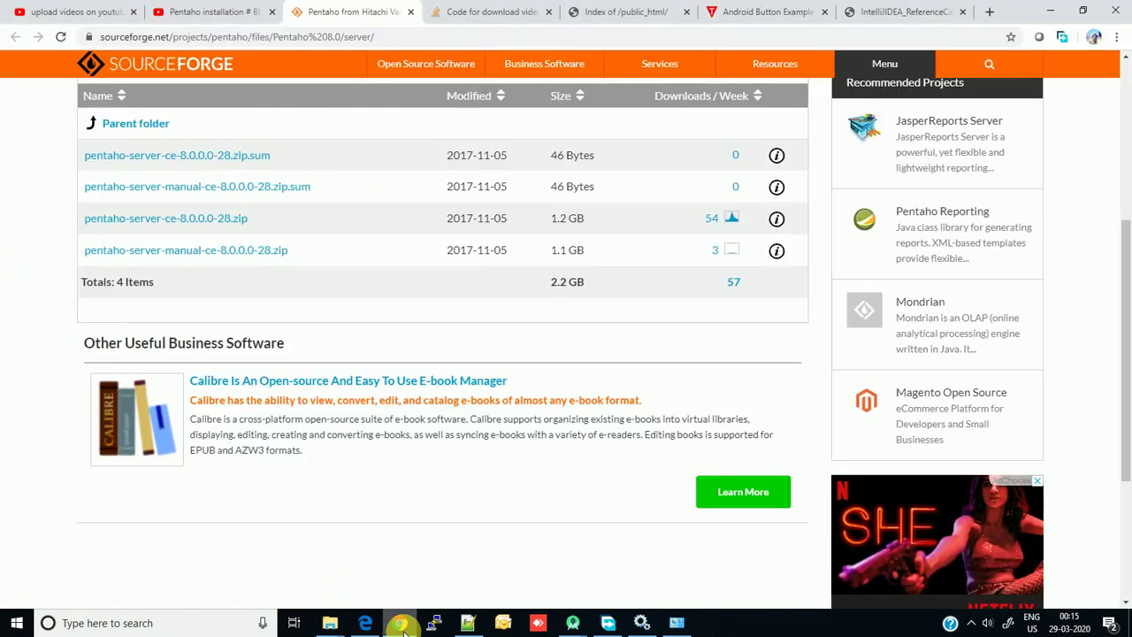
click(239, 221)
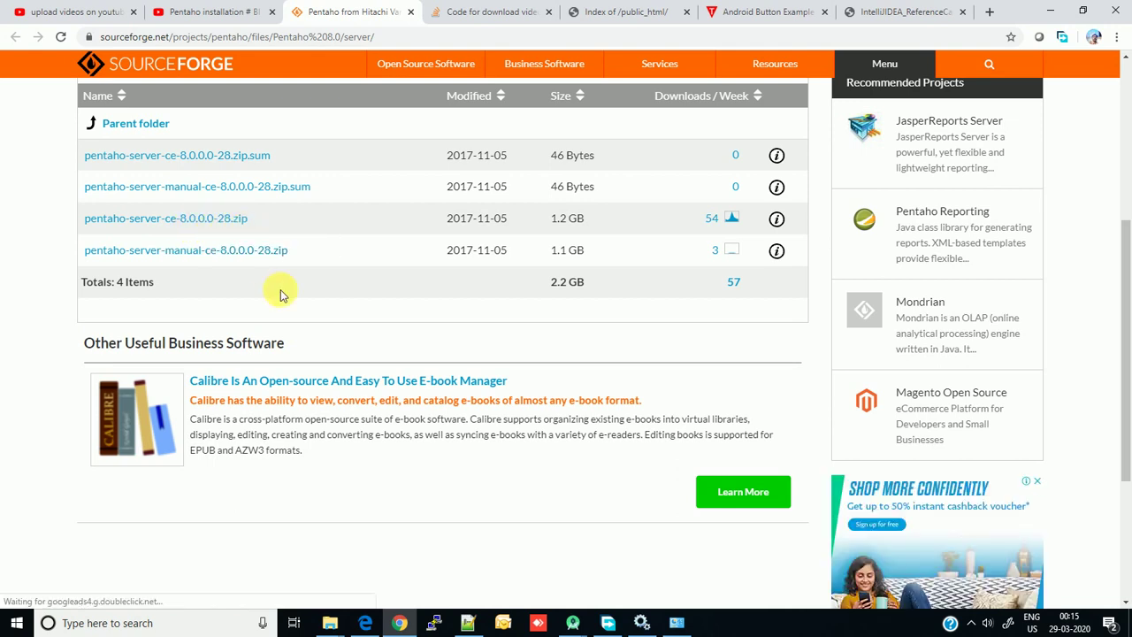
- Open the pentaho-server folder in pdi-ce-8.3.0.0-371 and select start-pentaho.bat
key(alt+Tab)
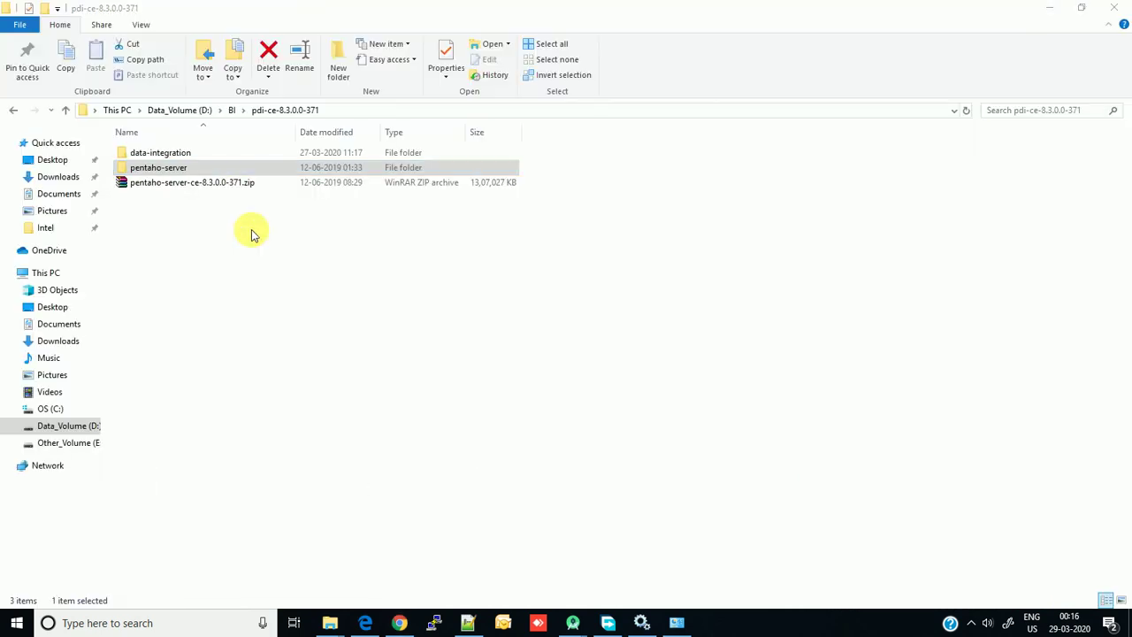
double_click(184, 162)
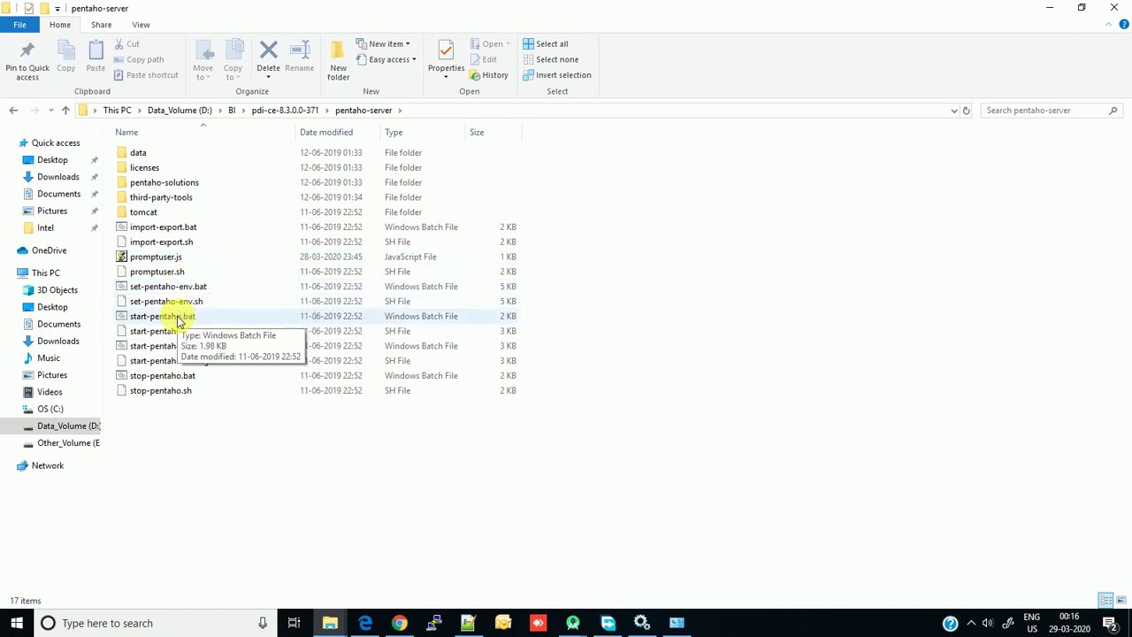
click(179, 322)
- Open start-pentaho.bat in Notepad++ and review the CATALINA_OPTS and _PENTAHO_JAVA_HOME lines
right_click(179, 321)
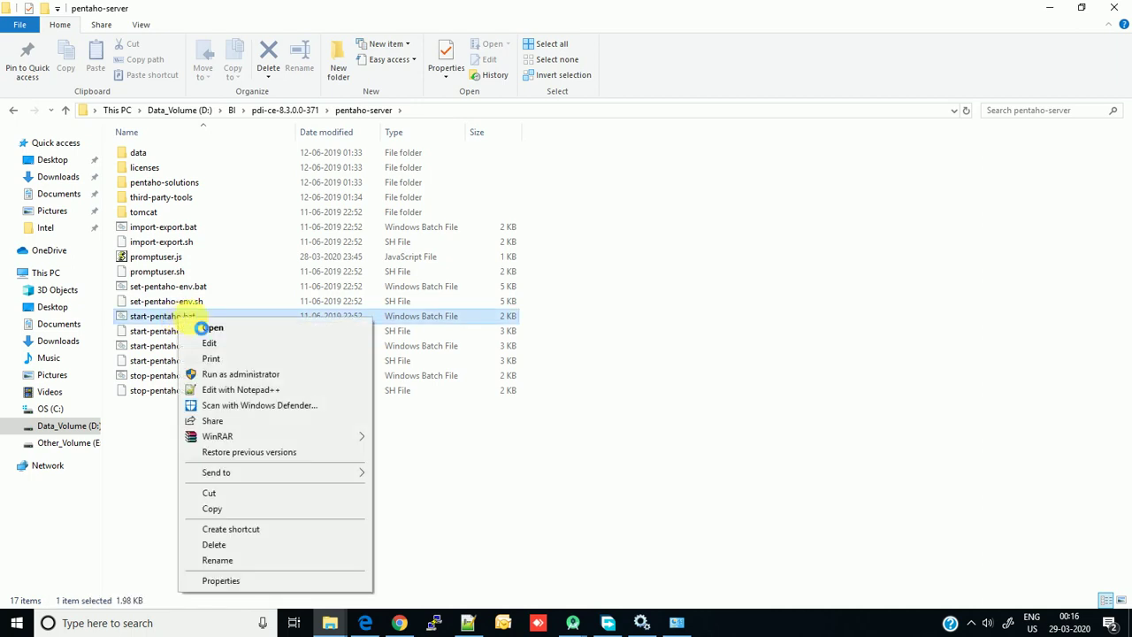
click(221, 389)
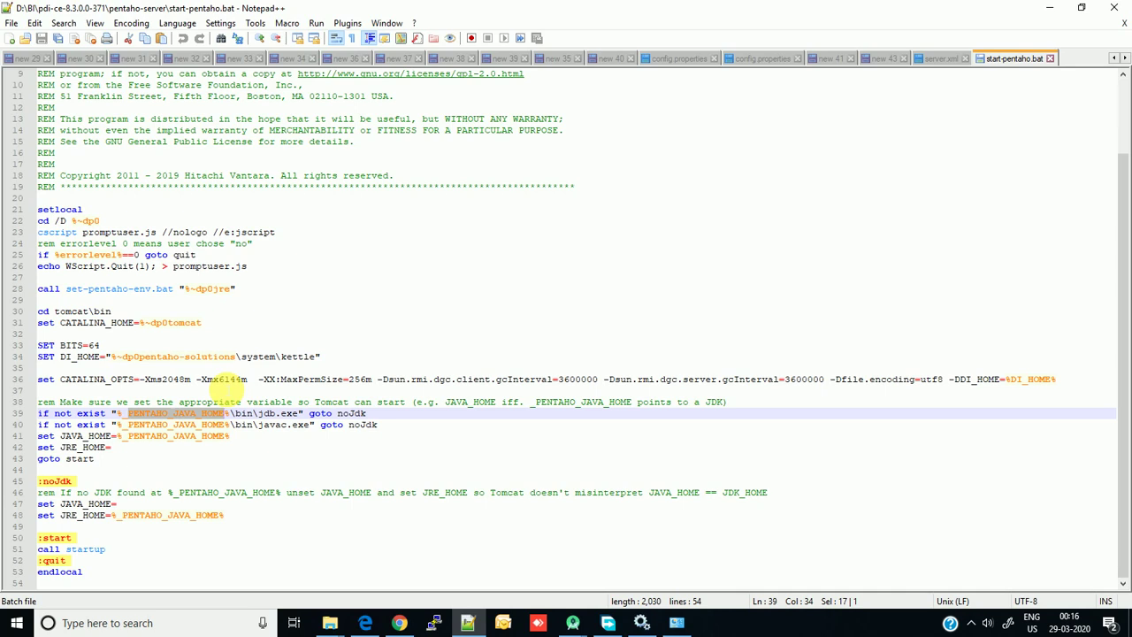
click(225, 379)
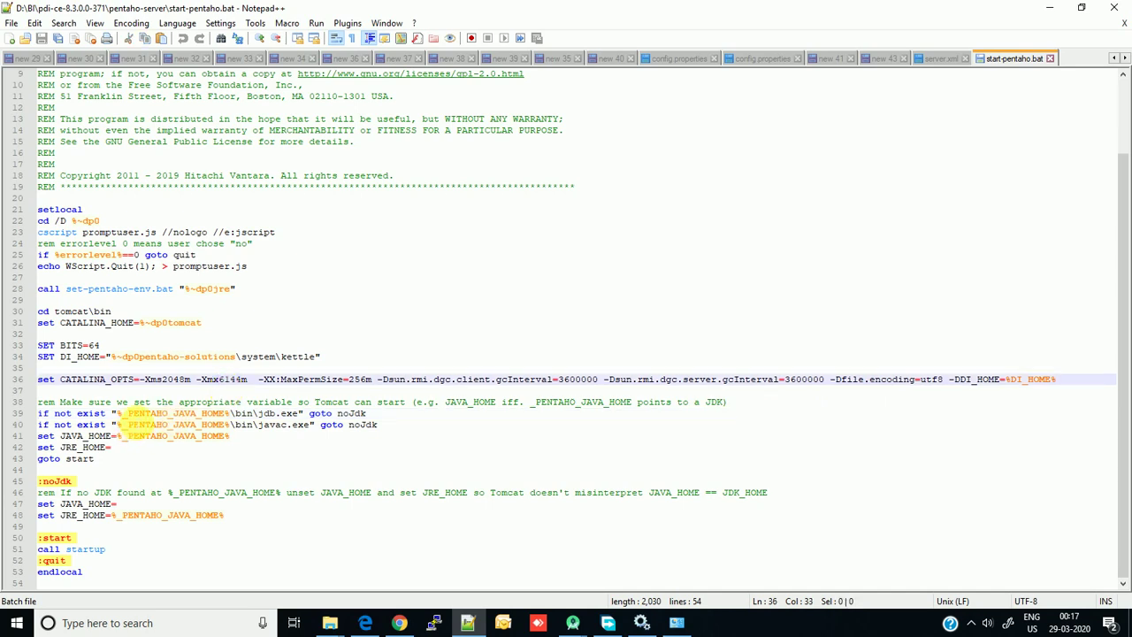
drag(133, 413, 225, 412)
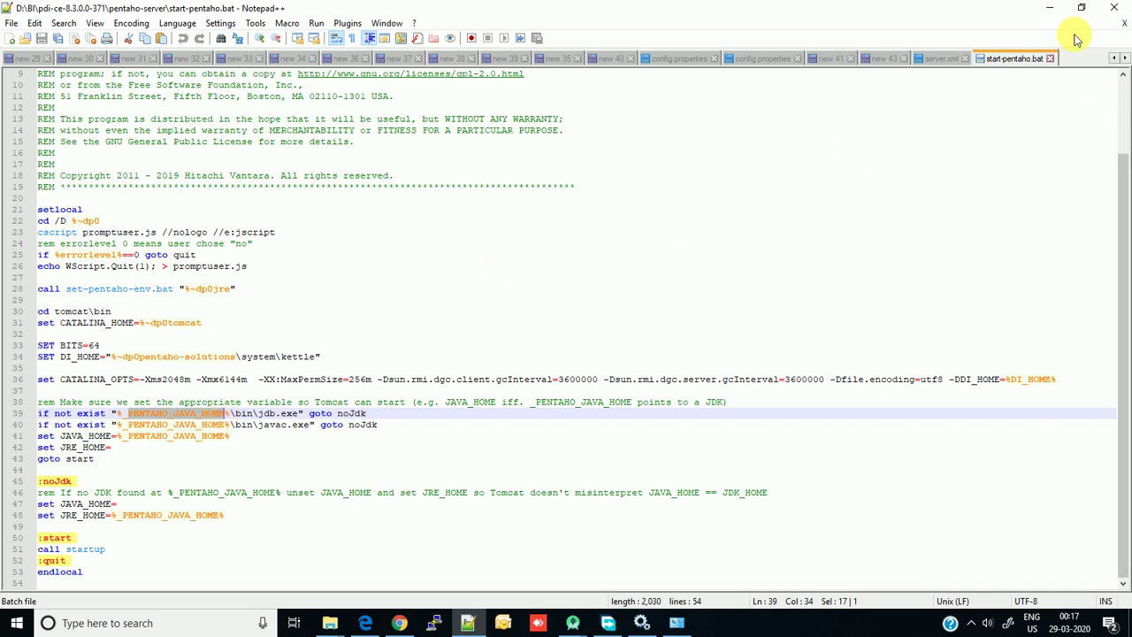
- Close start-pentaho.bat and switch to the jdk1.8.0_221 folder window
click(1050, 58)
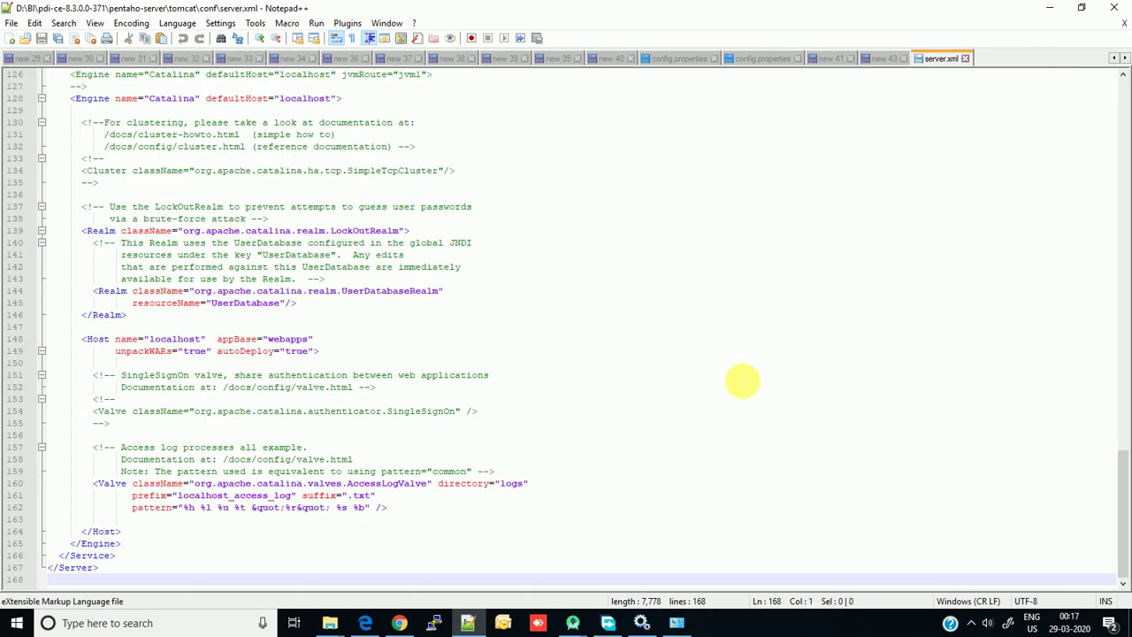
click(645, 622)
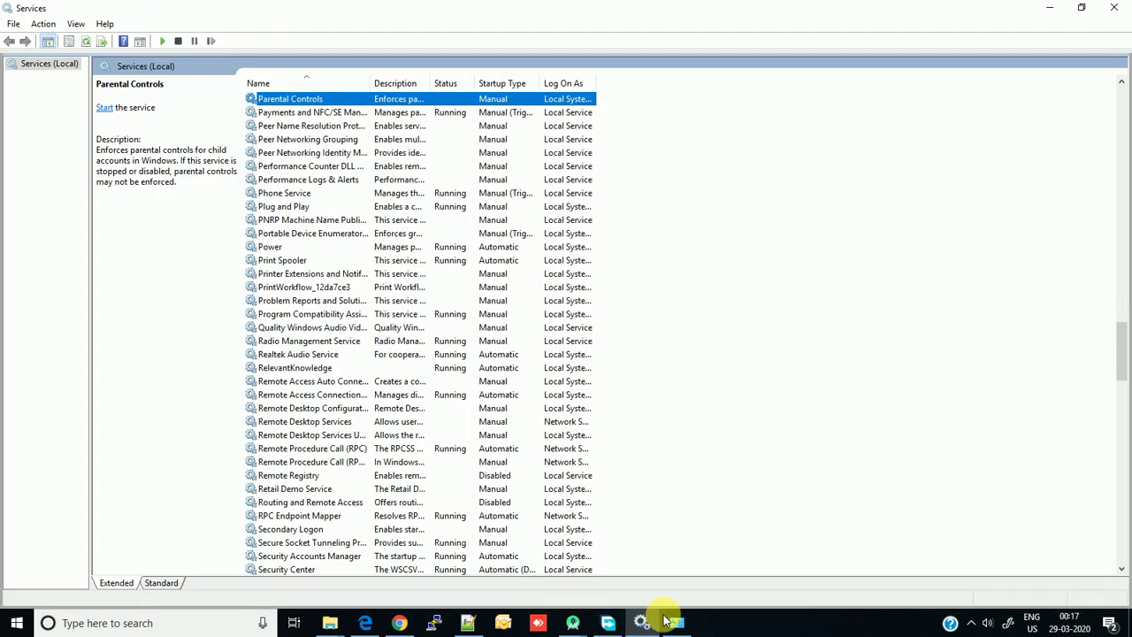
click(674, 623)
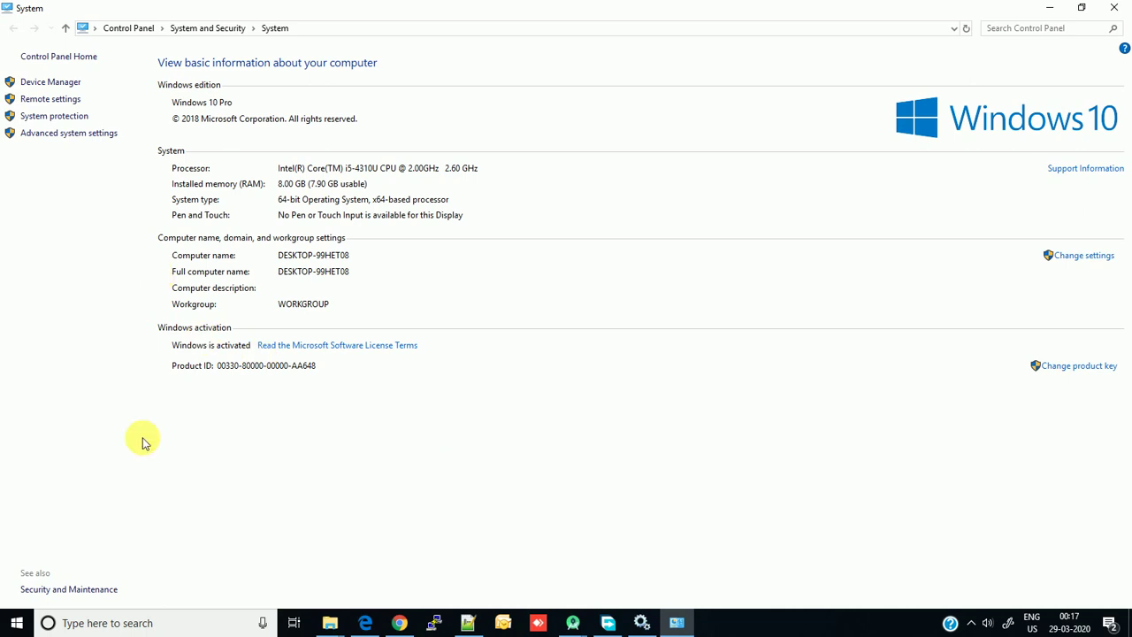
click(329, 619)
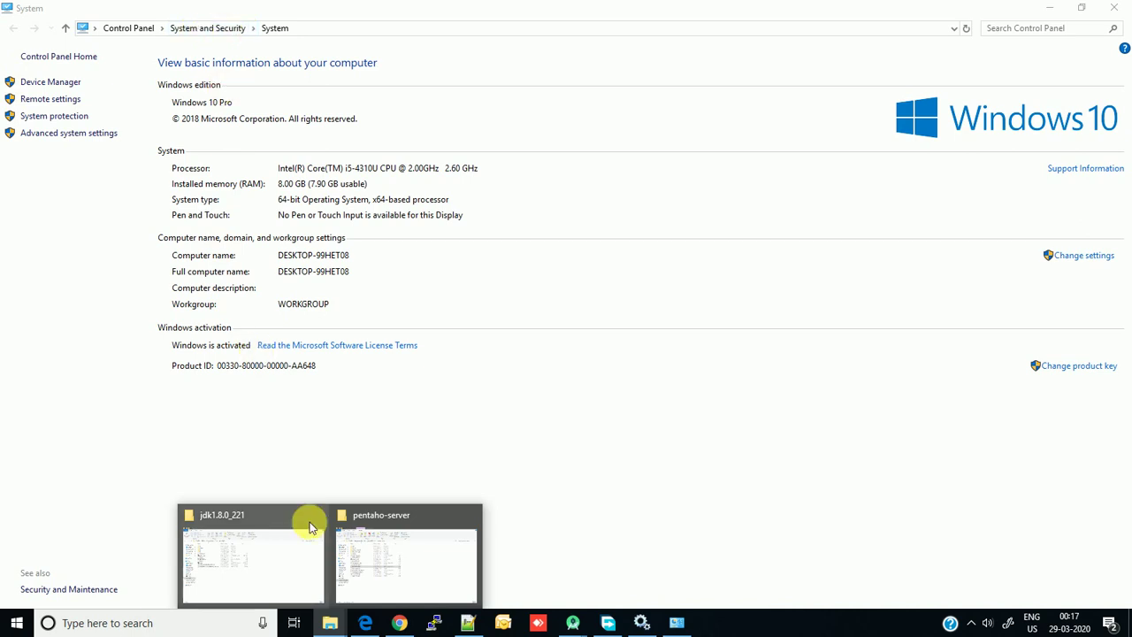
click(301, 558)
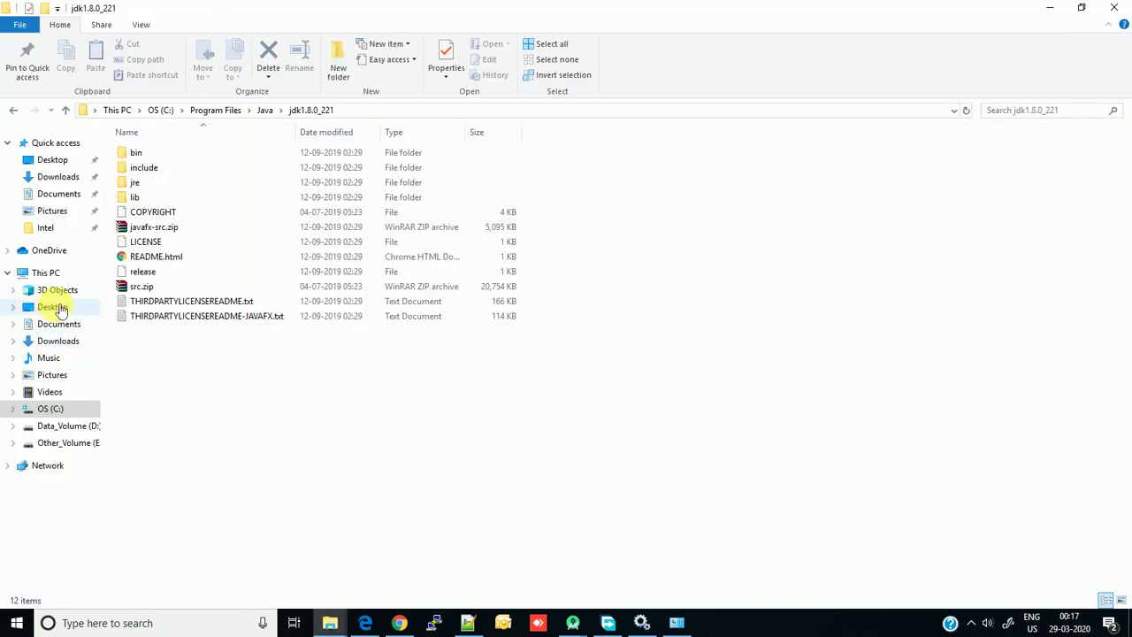
- Open the Properties of This PC to show the System page
click(55, 273)
right_click(57, 274)
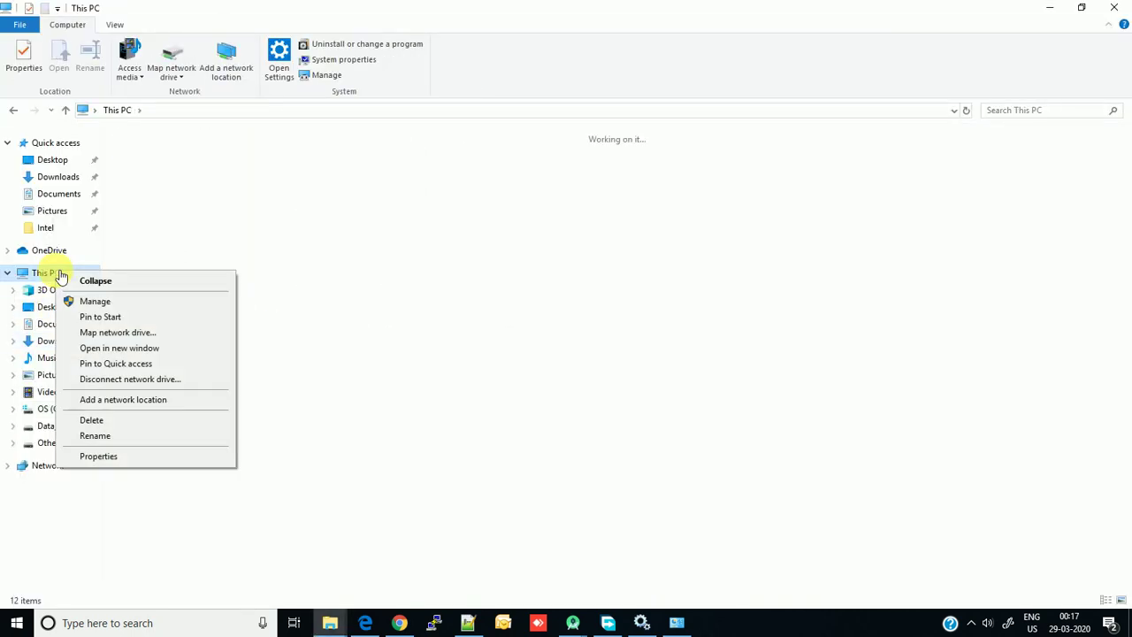
click(120, 515)
right_click(70, 279)
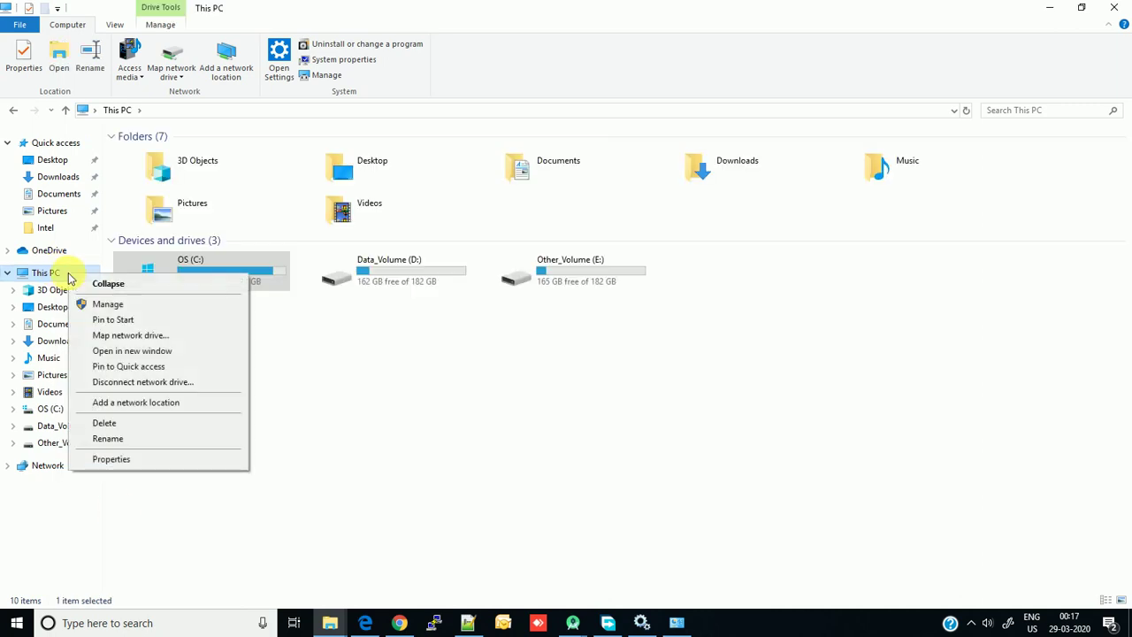
click(150, 458)
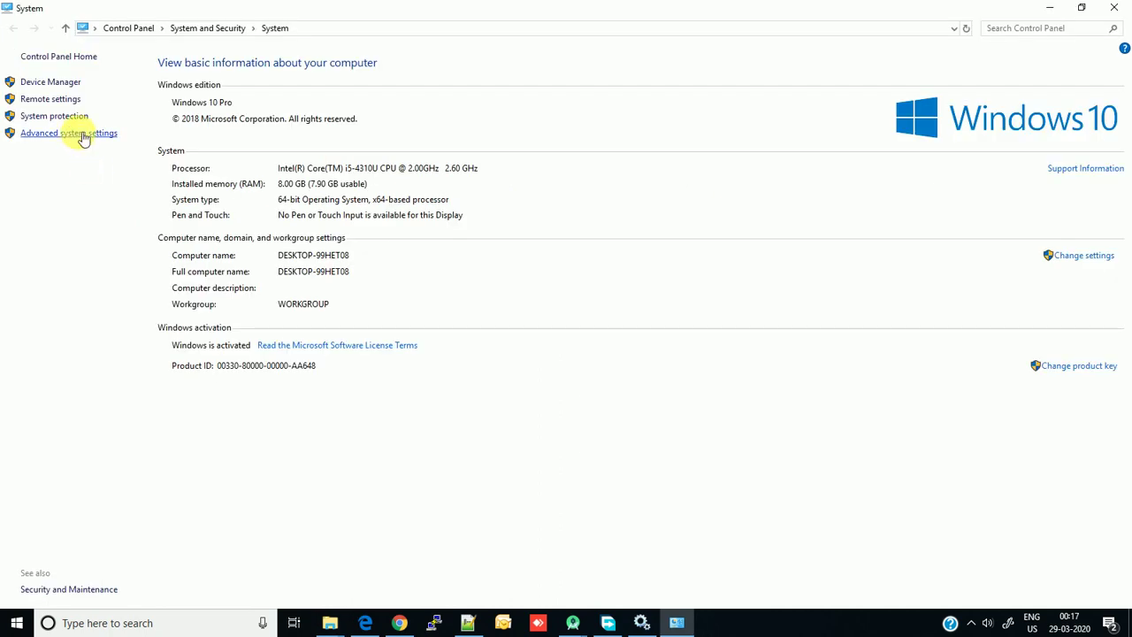
- Open Environment Variables and locate PENTAHO_JAVA_HOME pointing to C:\Program Files\Java\jdk1.8.0_221
click(82, 135)
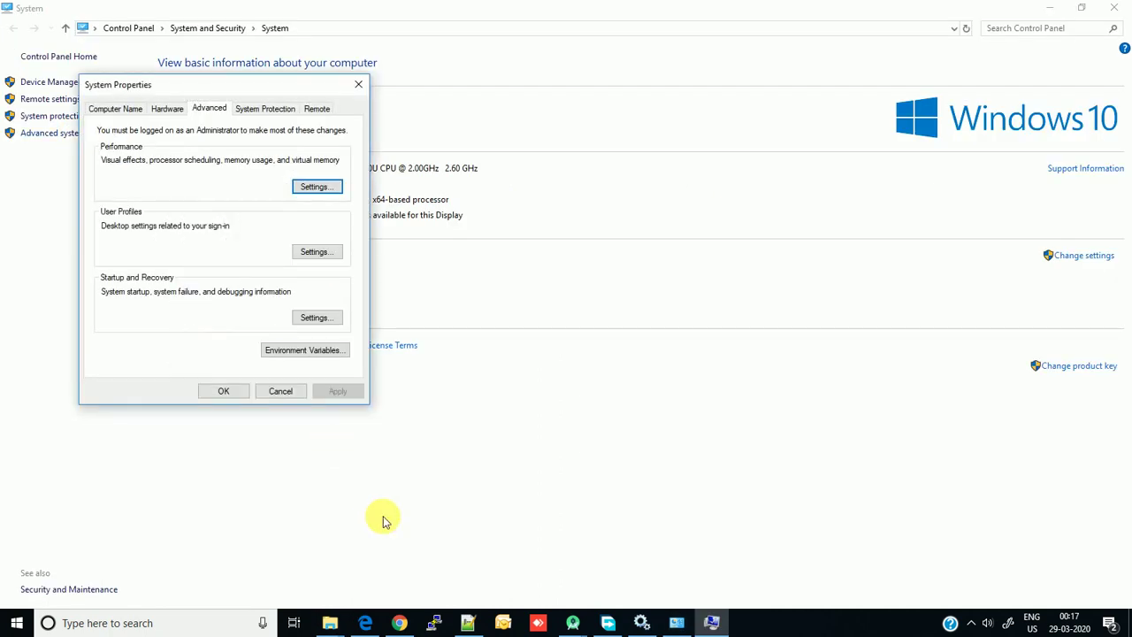
click(301, 351)
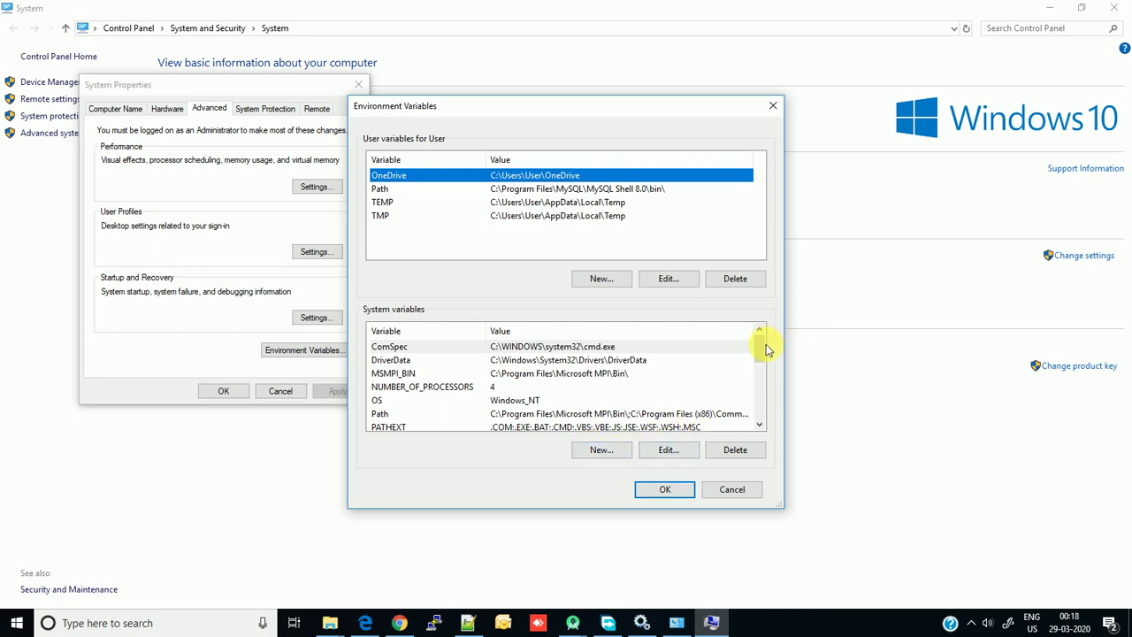
drag(763, 351, 761, 405)
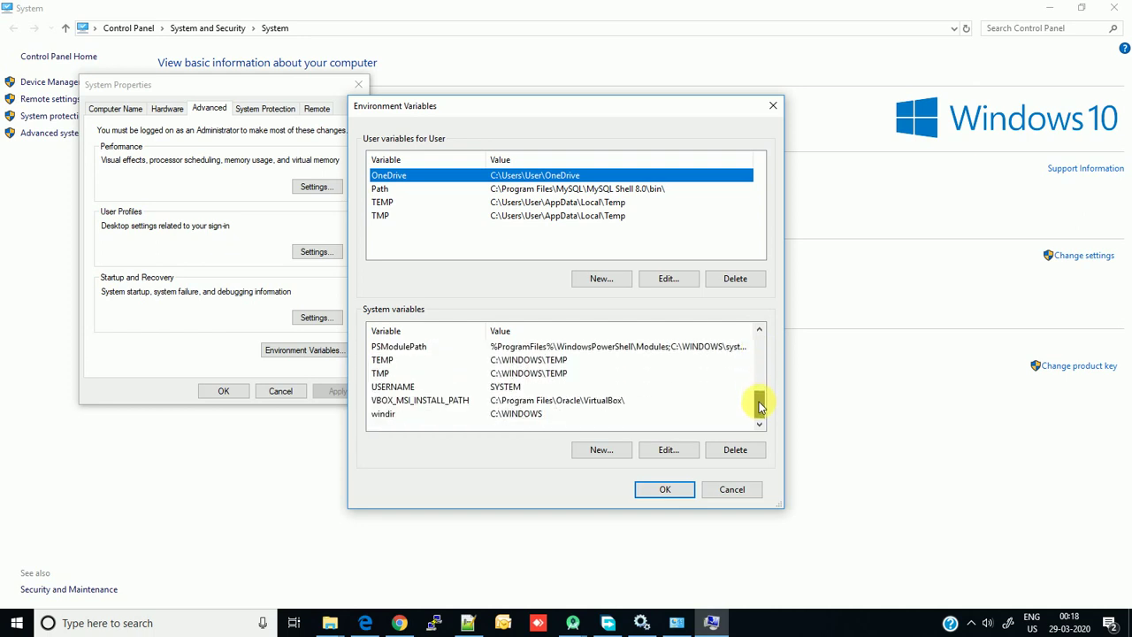
drag(758, 405, 760, 332)
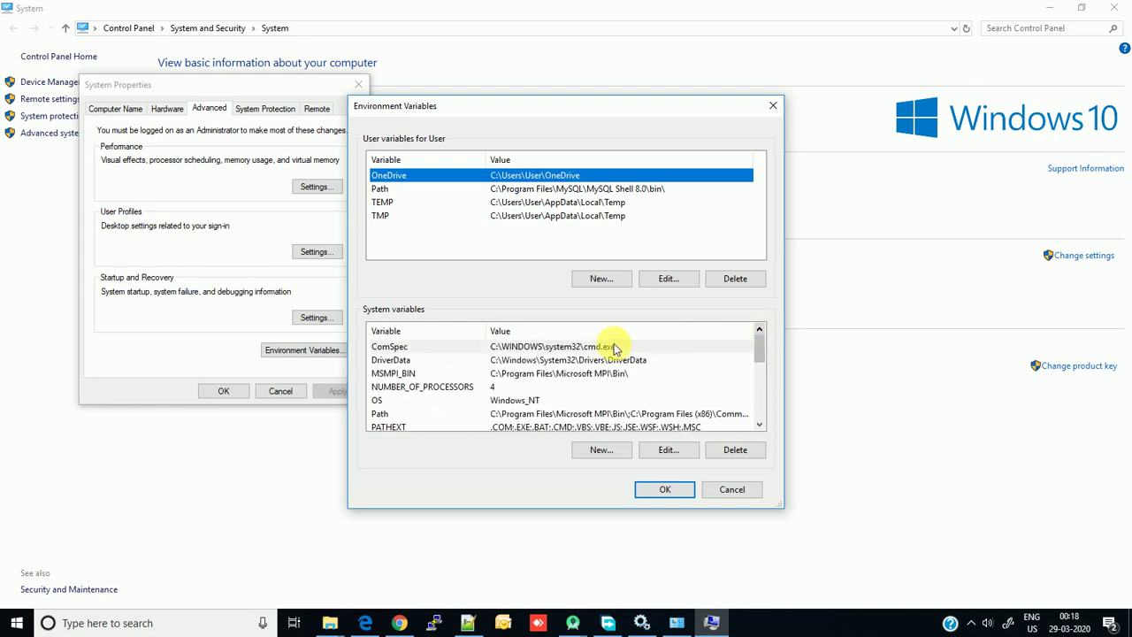
click(586, 373)
key(p)
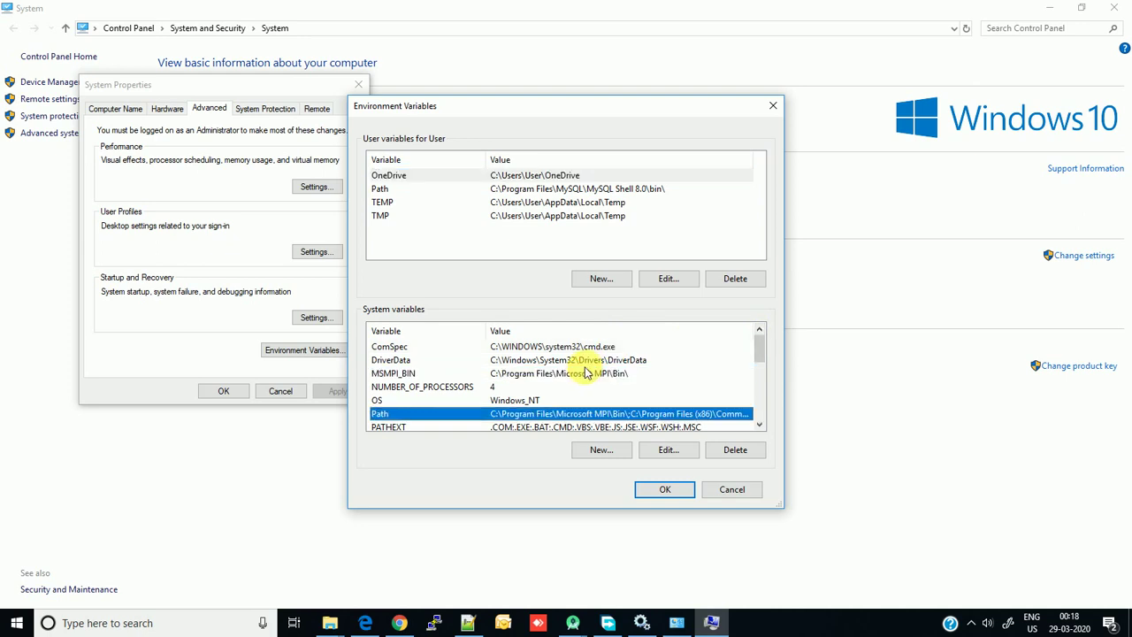
key(p)
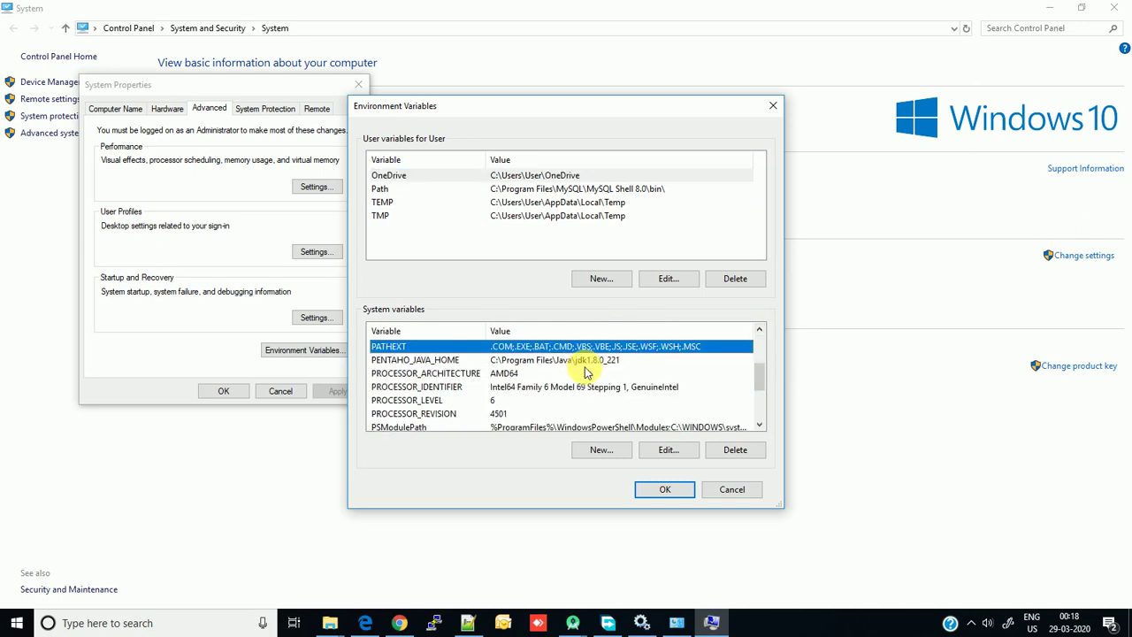
key(p)
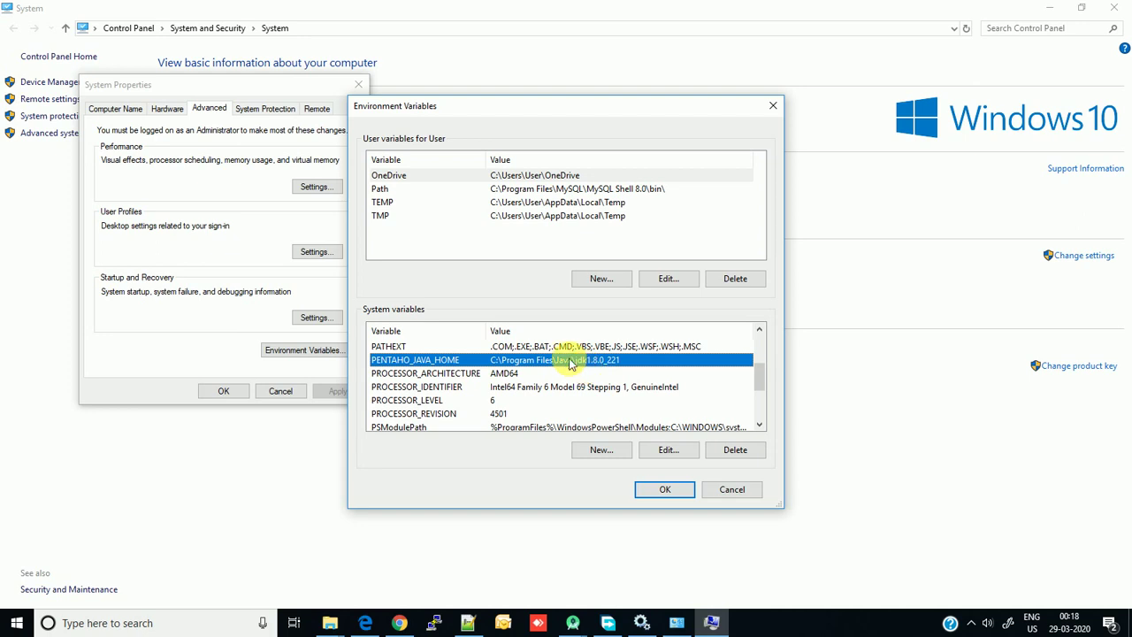
- Cancel a new PENTAHO_JAVA_HOME system variable, then close Environment Variables and System Properties with OK
click(598, 451)
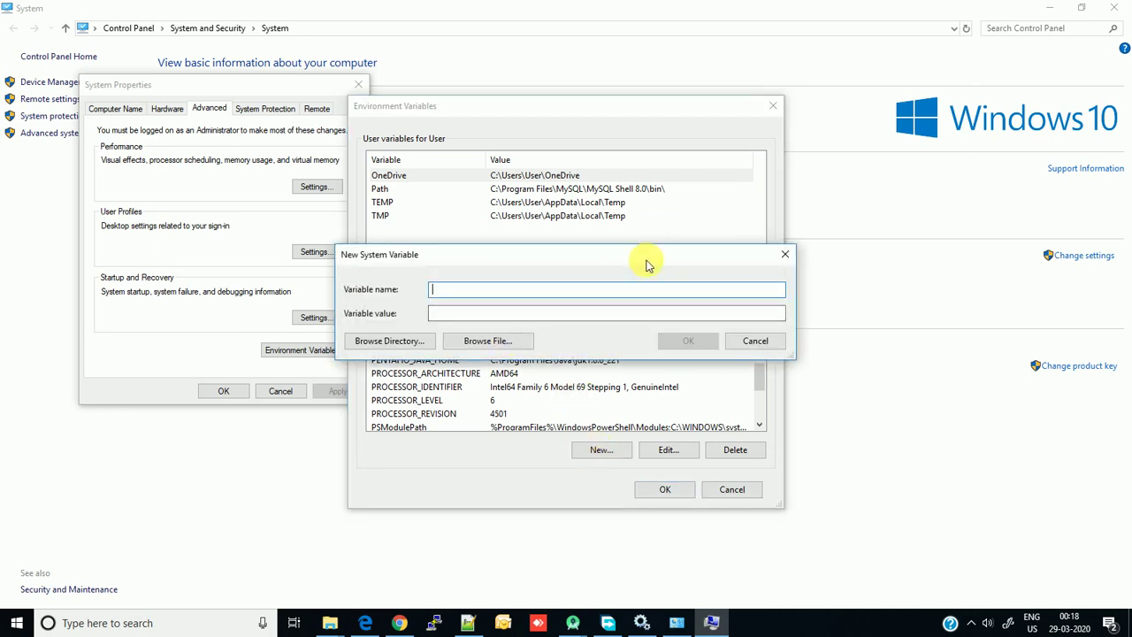
drag(647, 265, 655, 172)
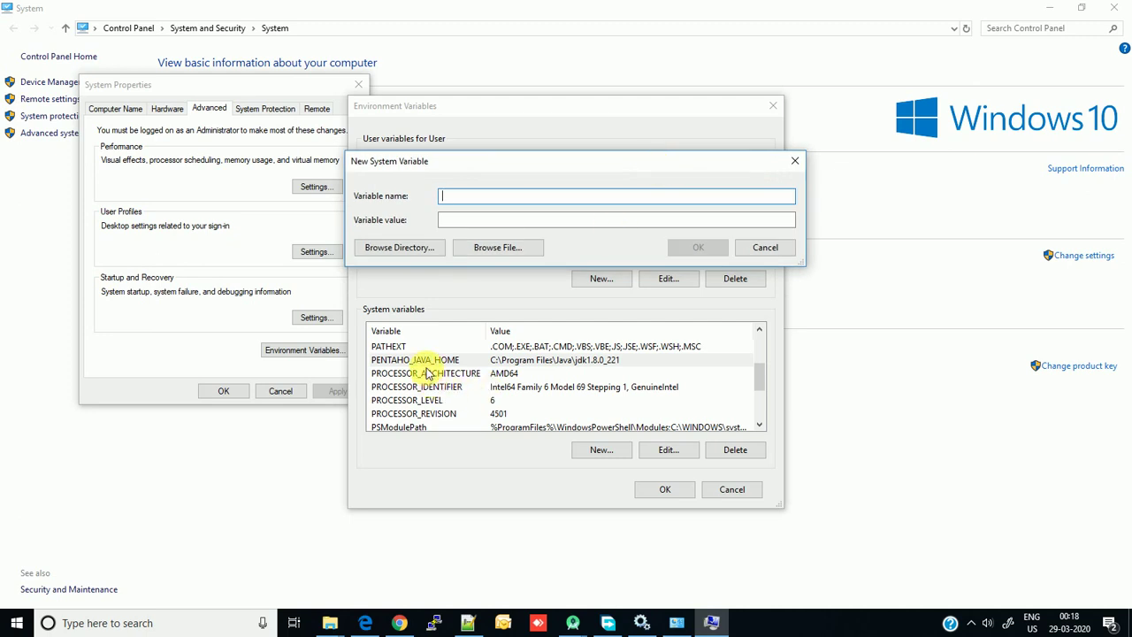
text(PENTAHO_JAVA_HOME)
click(497, 223)
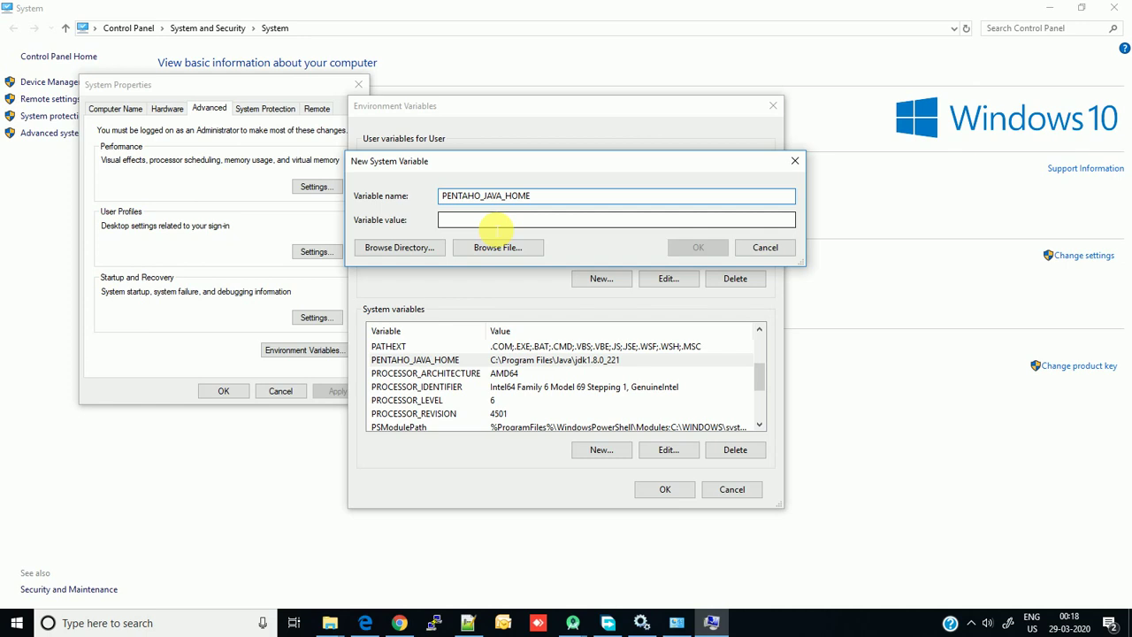
click(329, 623)
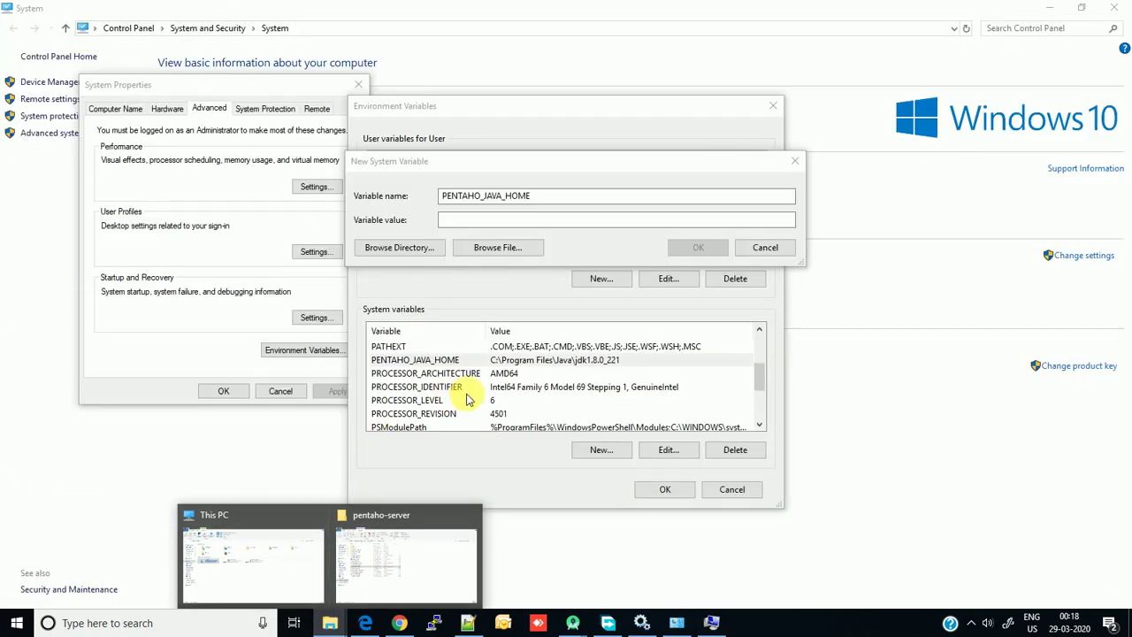
click(575, 363)
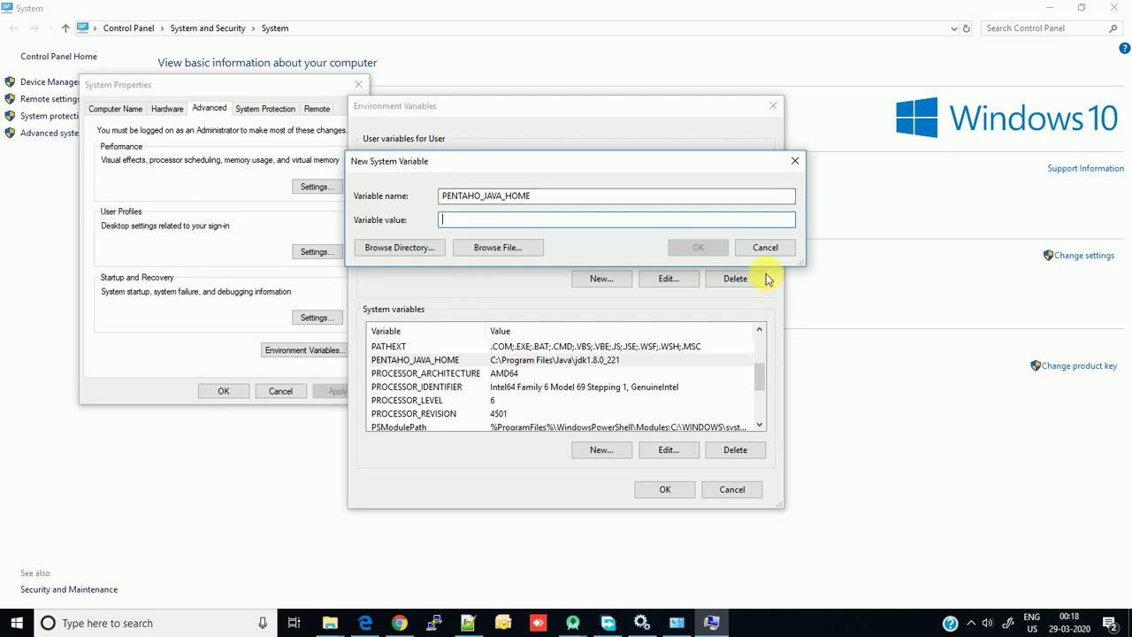
click(766, 249)
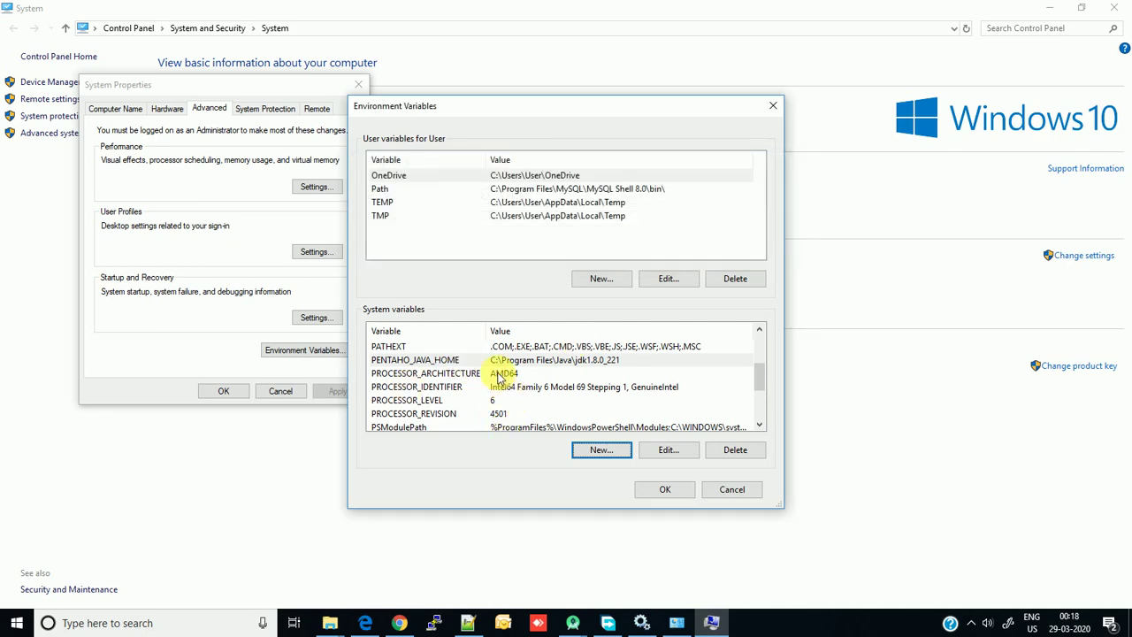
click(677, 495)
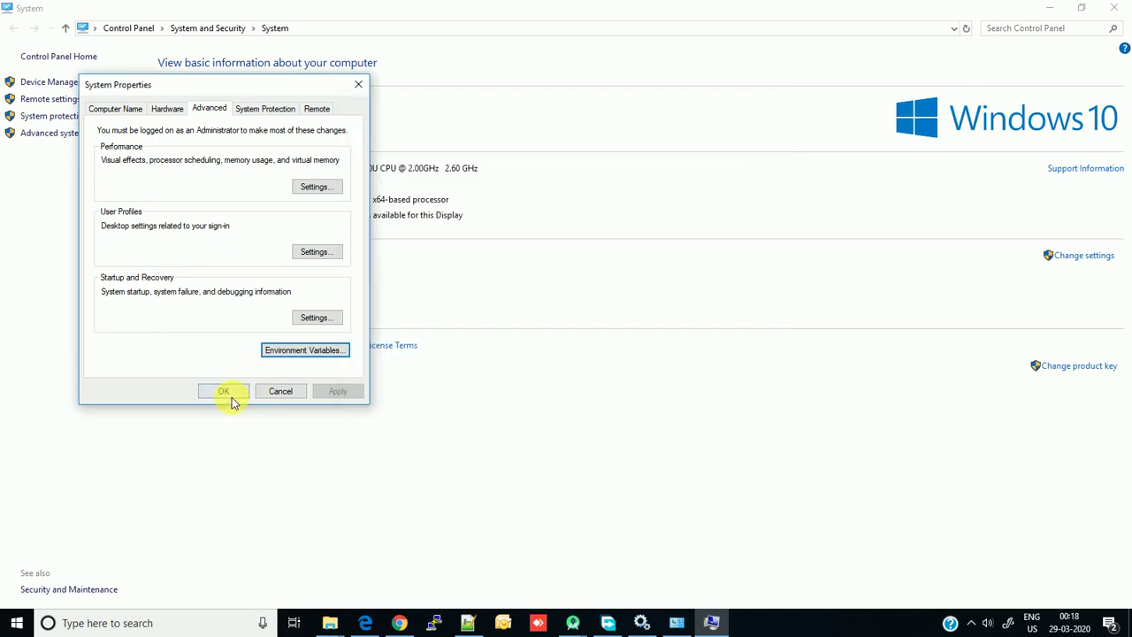
click(230, 394)
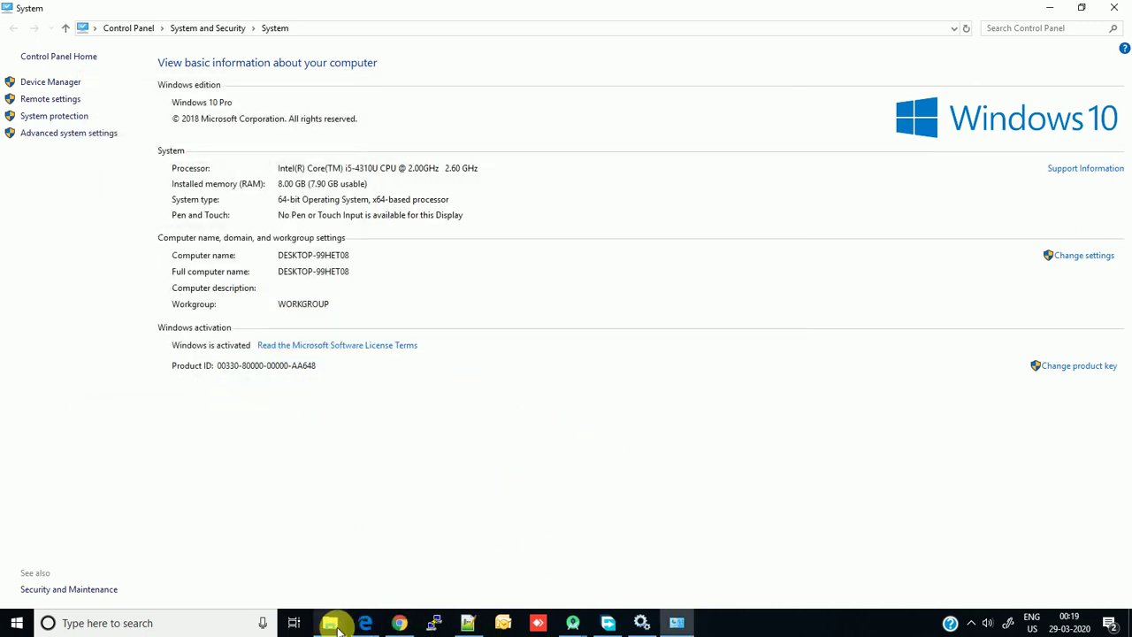
- Navigate into pentaho-server's tomcat\conf folder and select server.xml
mouse_move(330, 623)
click(369, 586)
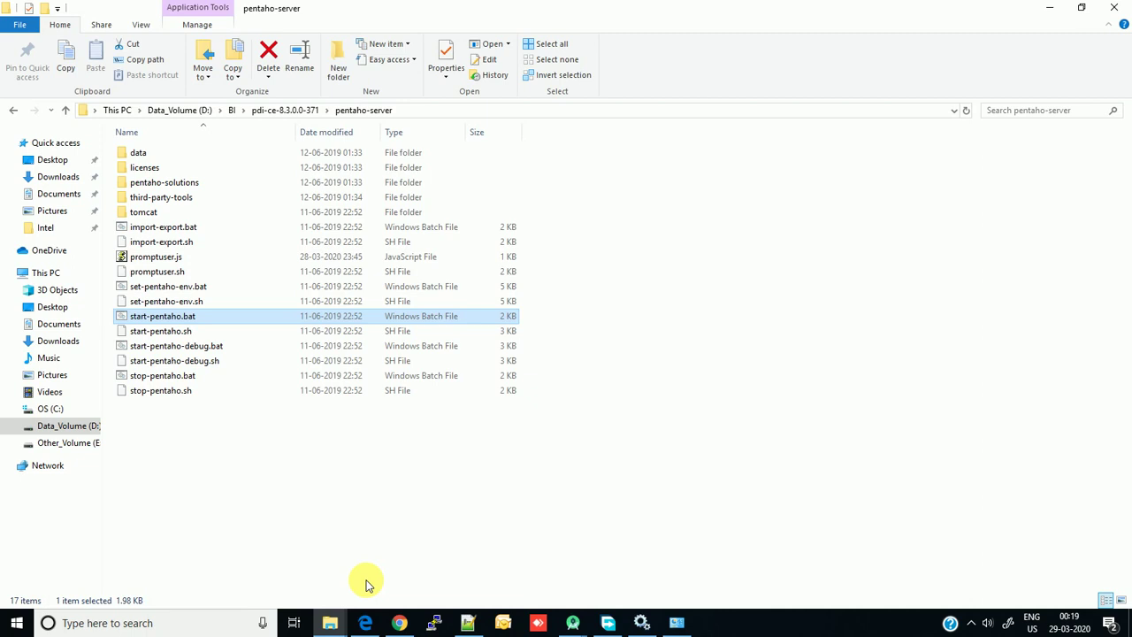
click(156, 215)
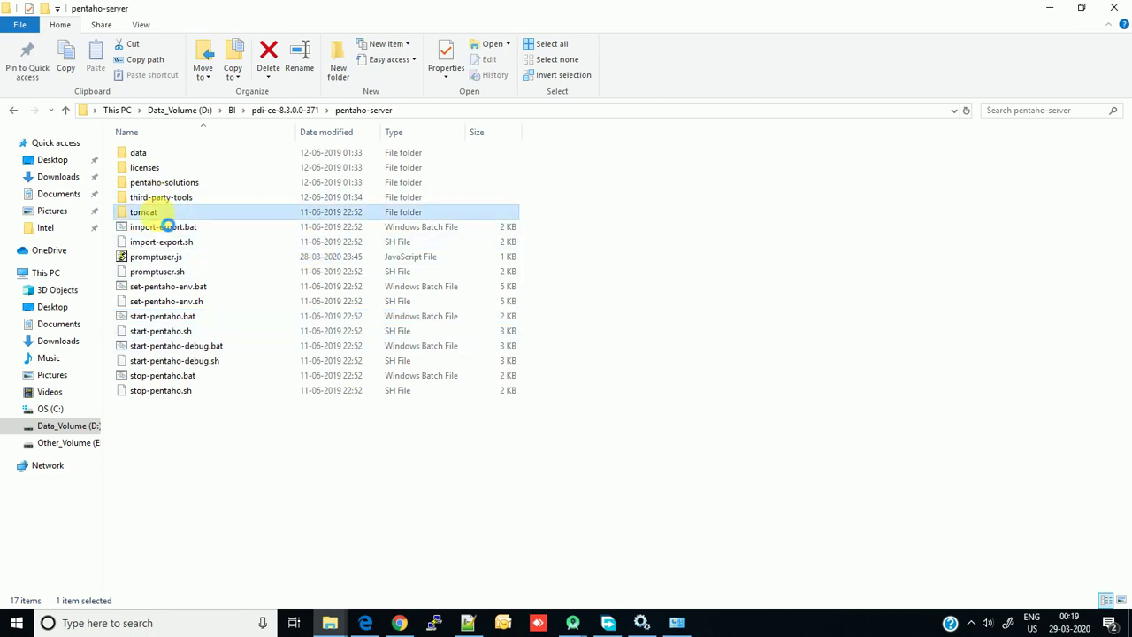
double_click(162, 215)
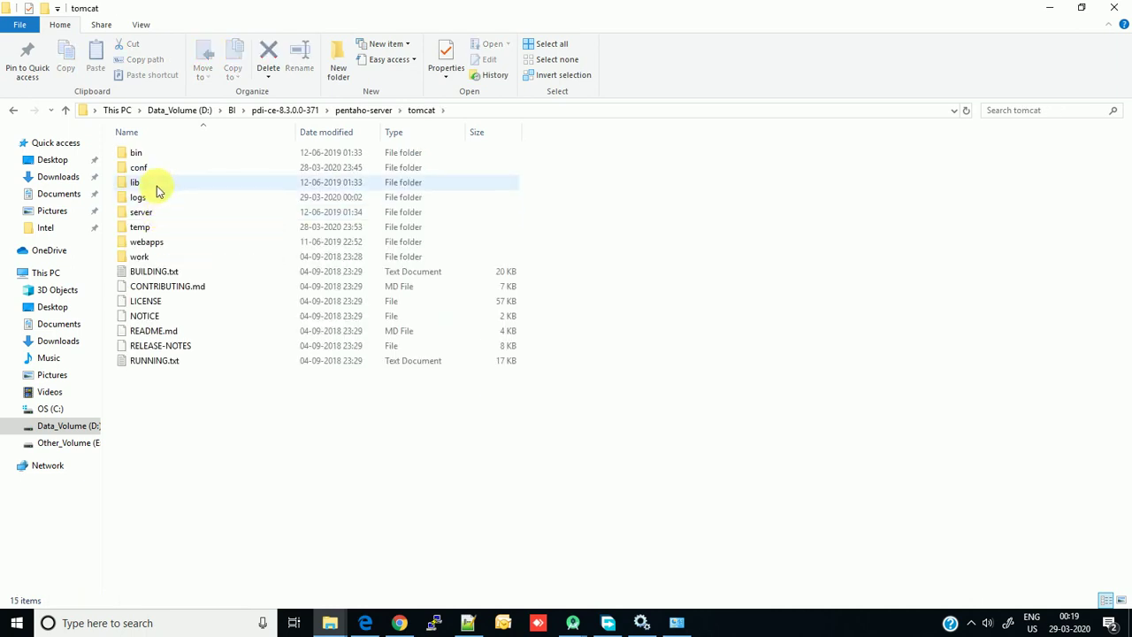
click(162, 172)
double_click(162, 173)
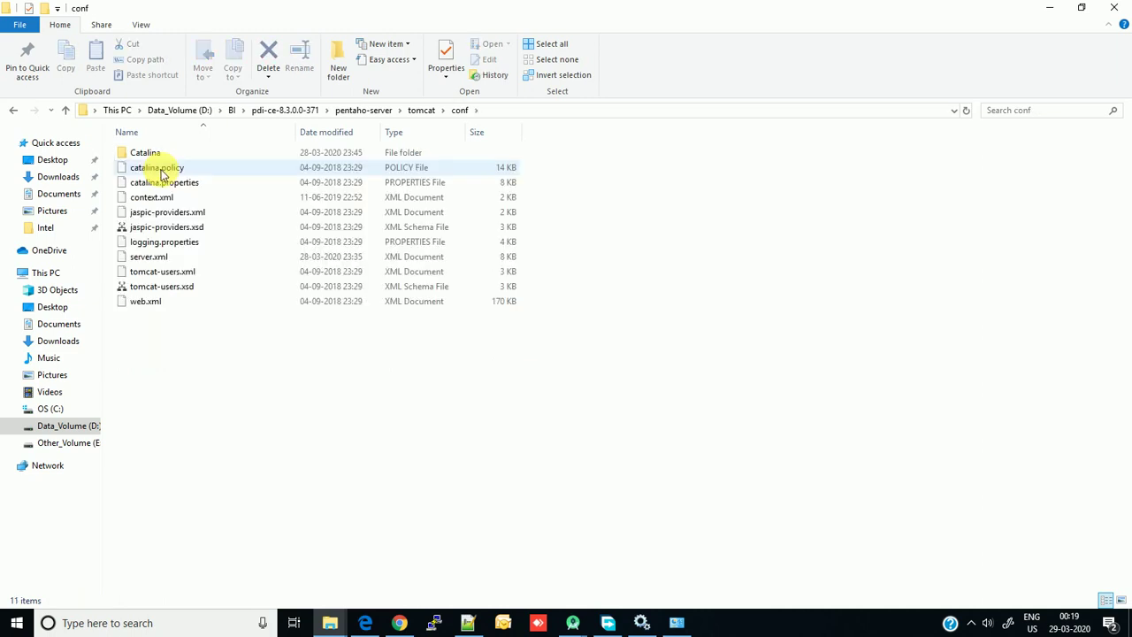
click(158, 271)
click(159, 259)
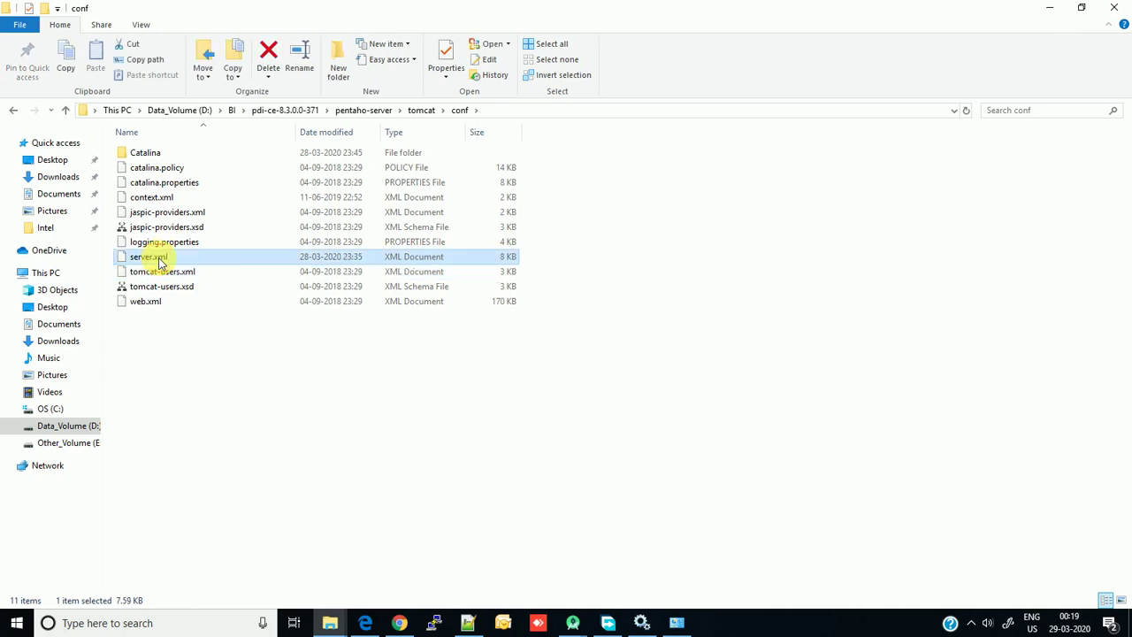
right_click(159, 258)
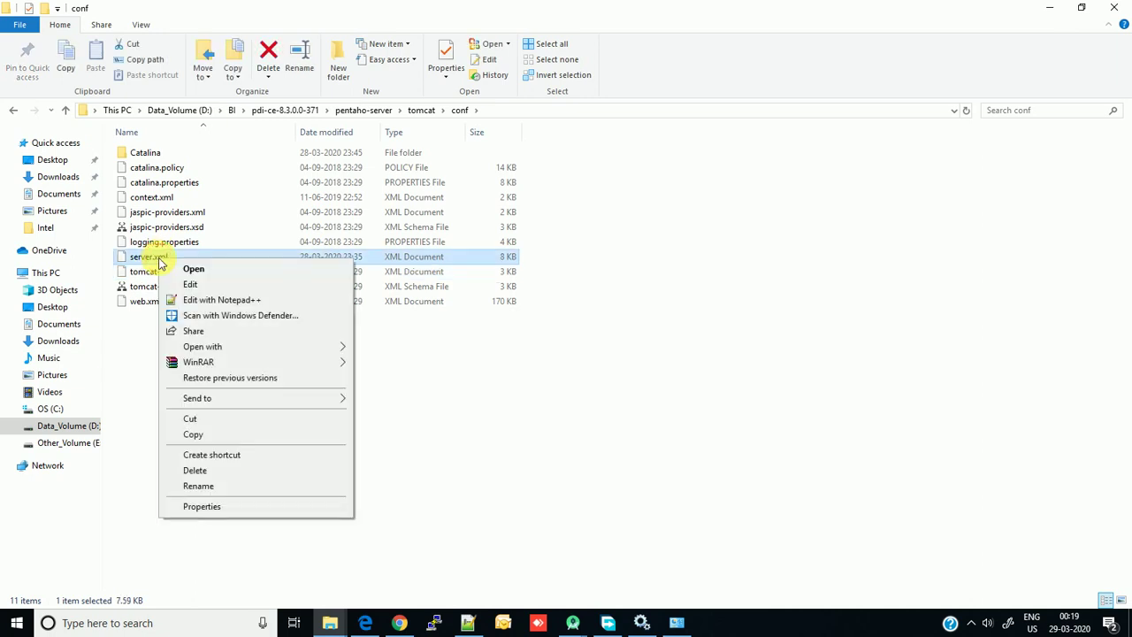
click(210, 303)
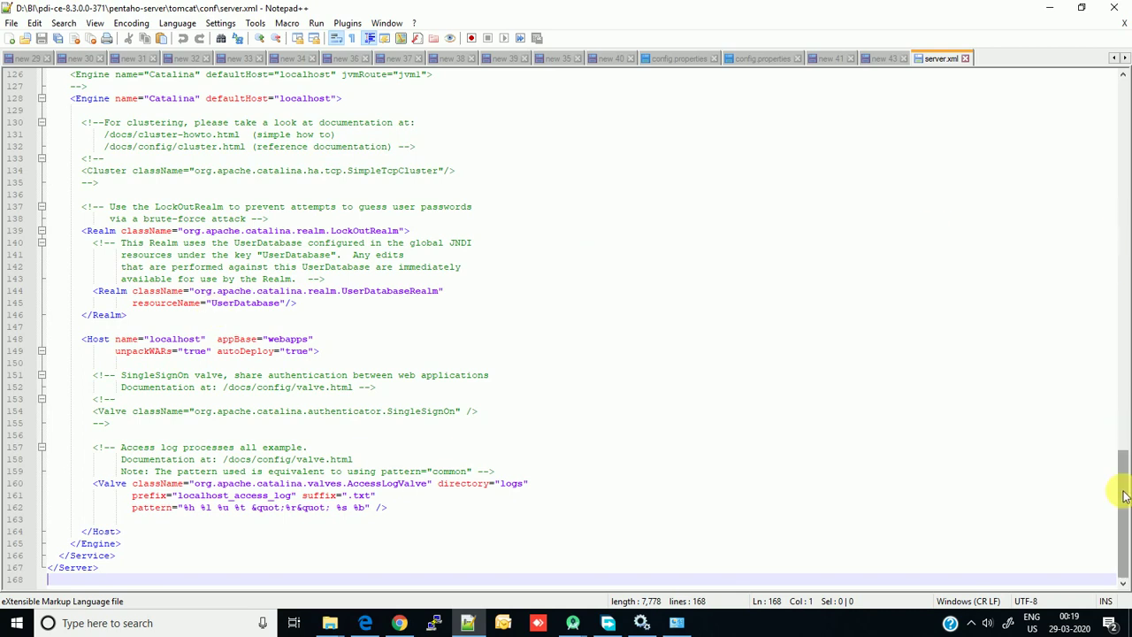
drag(1123, 495, 1120, 290)
drag(292, 213, 274, 212)
double_click(285, 212)
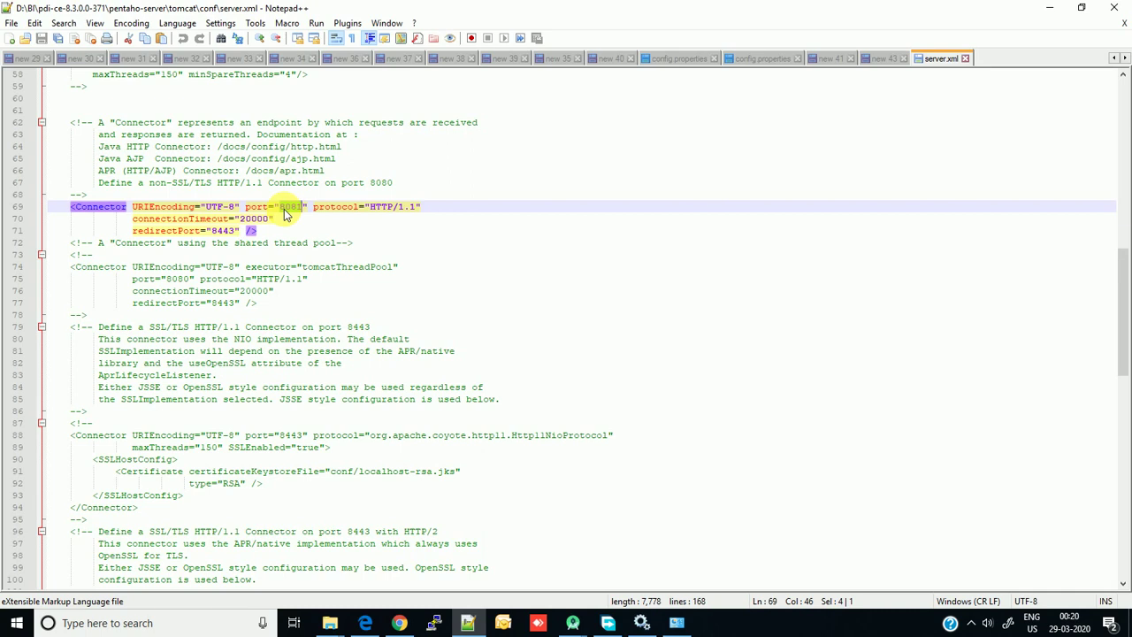
key(ctrl+f)
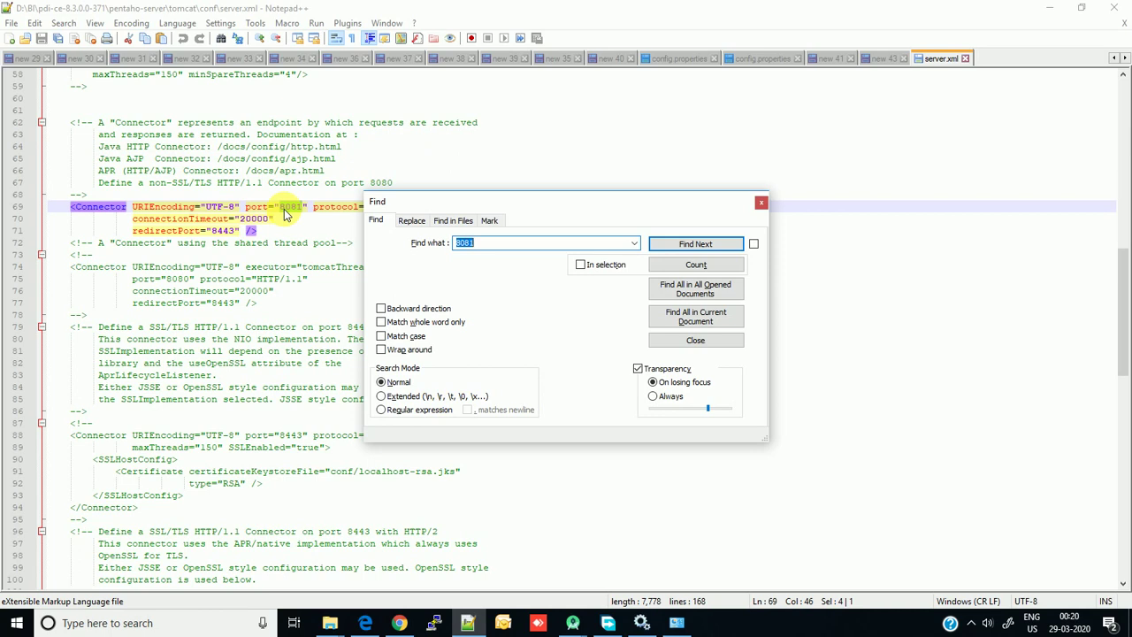
key(Escape)
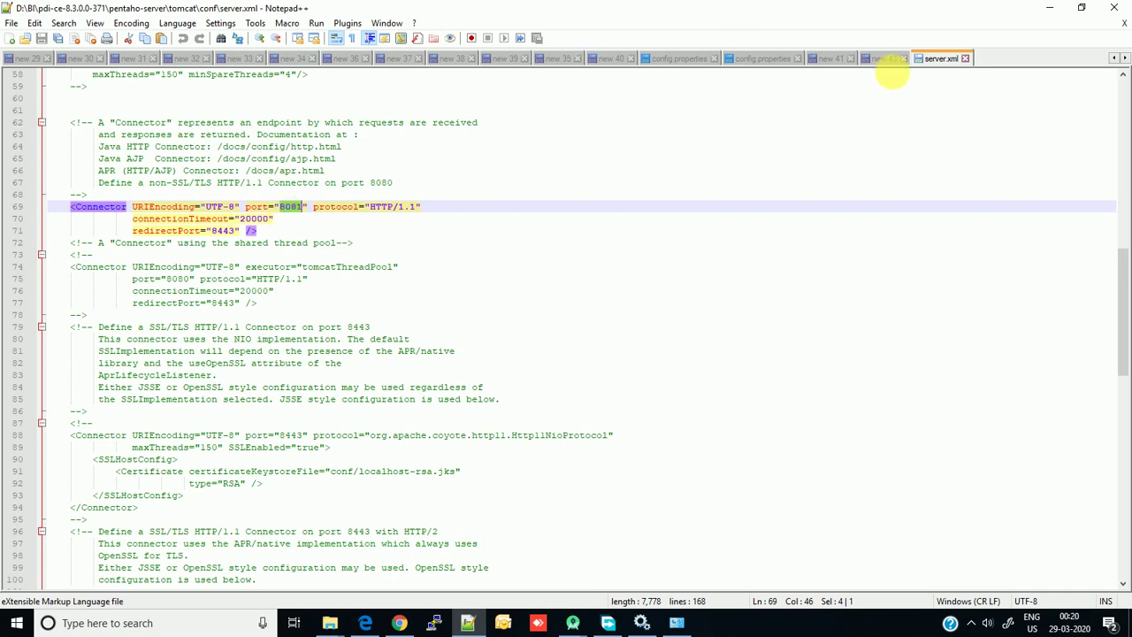
- Close server.xml and return to the pentaho-server folder with start-pentaho.bat selected
click(964, 59)
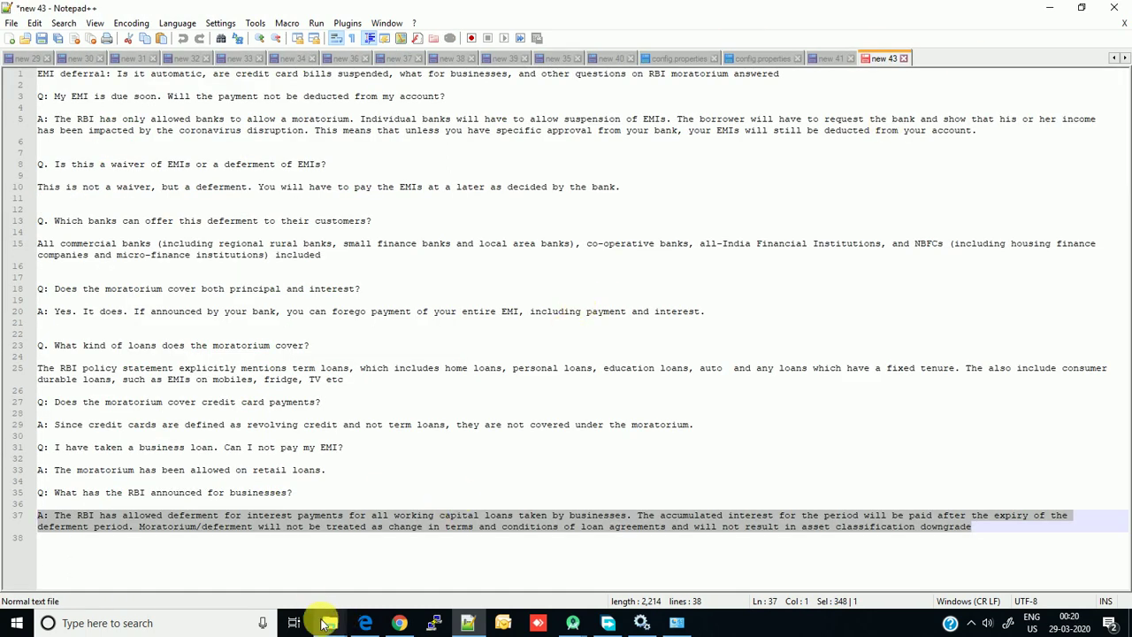
mouse_move(329, 622)
click(370, 559)
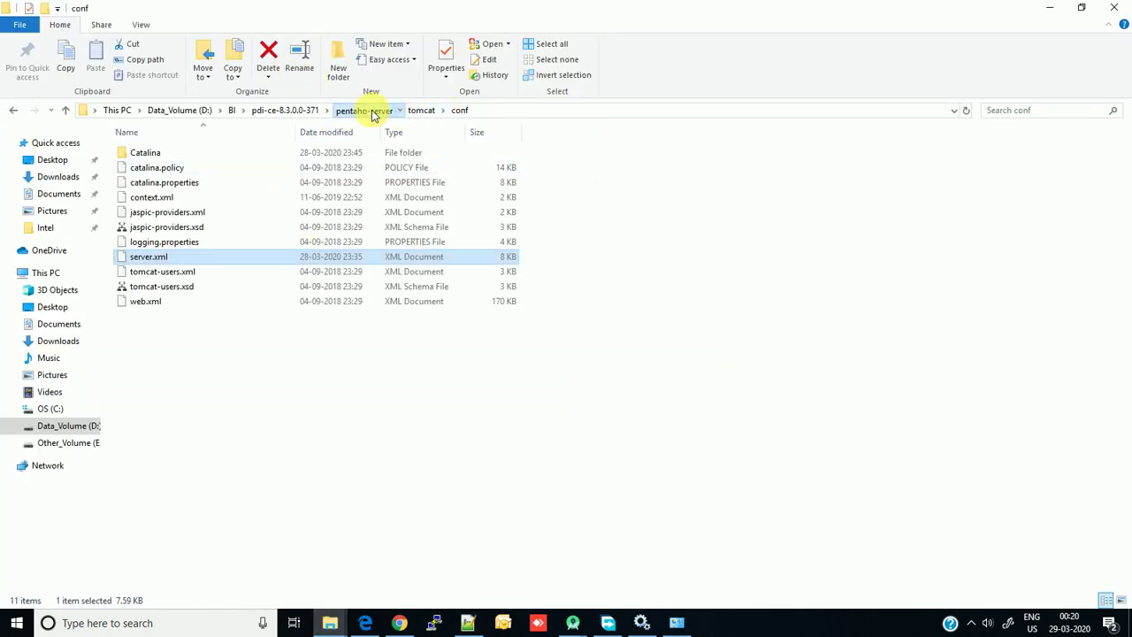
click(371, 111)
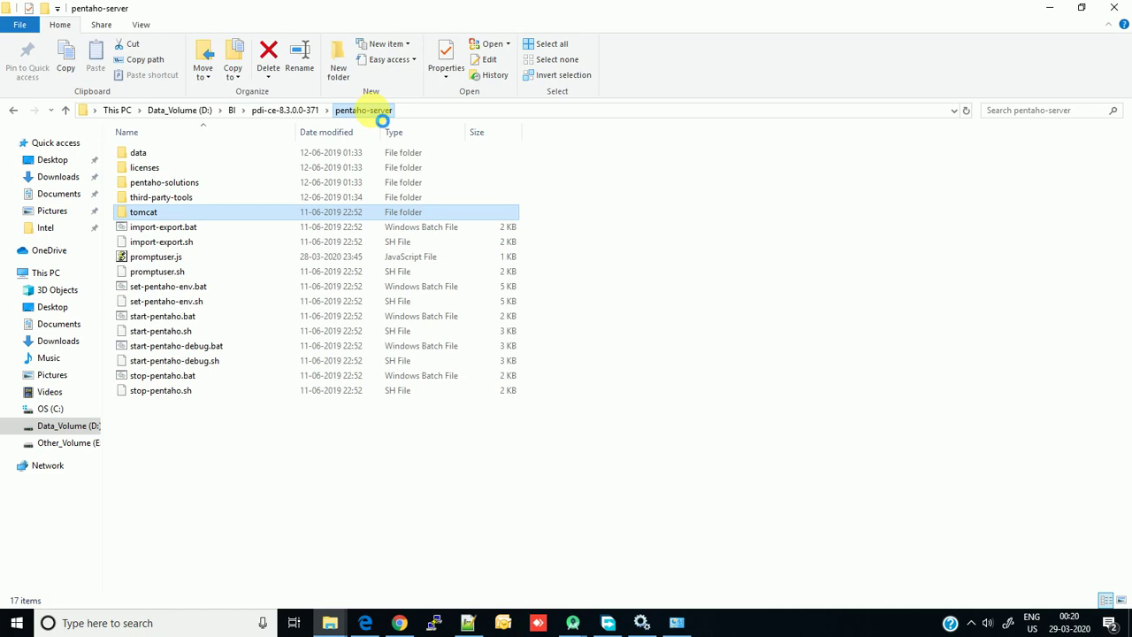
click(184, 315)
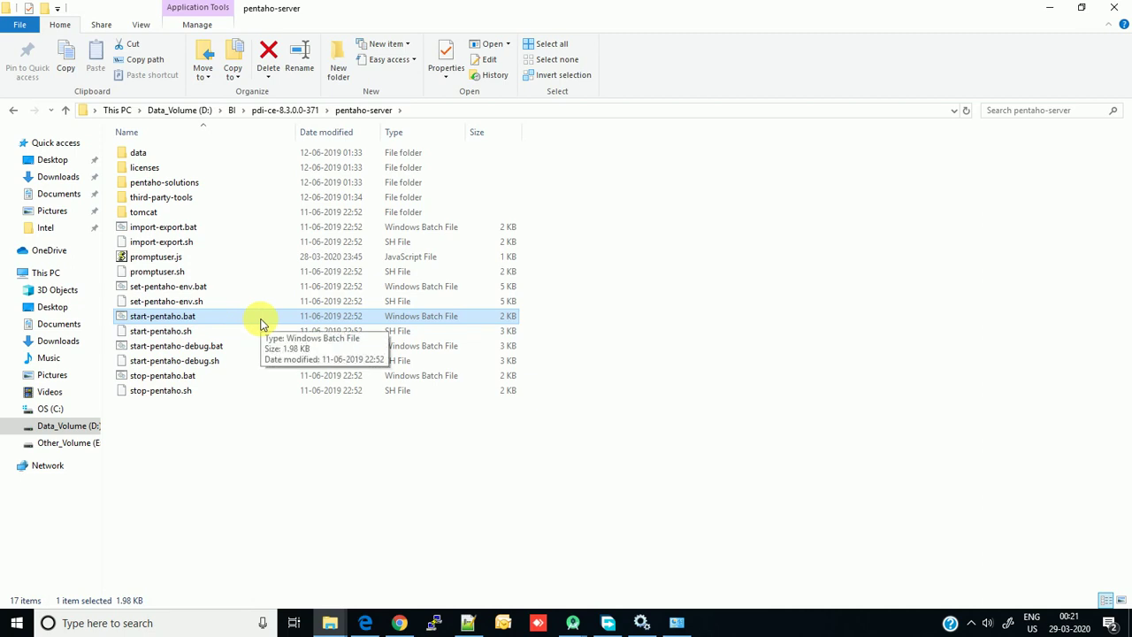
key(Down)
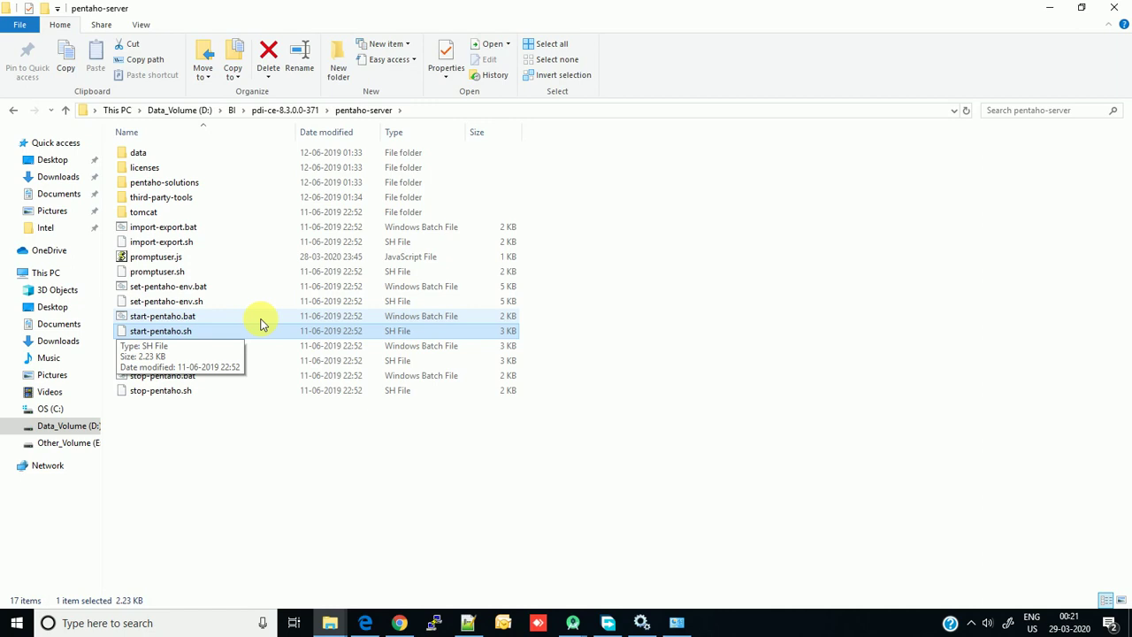
key(Up)
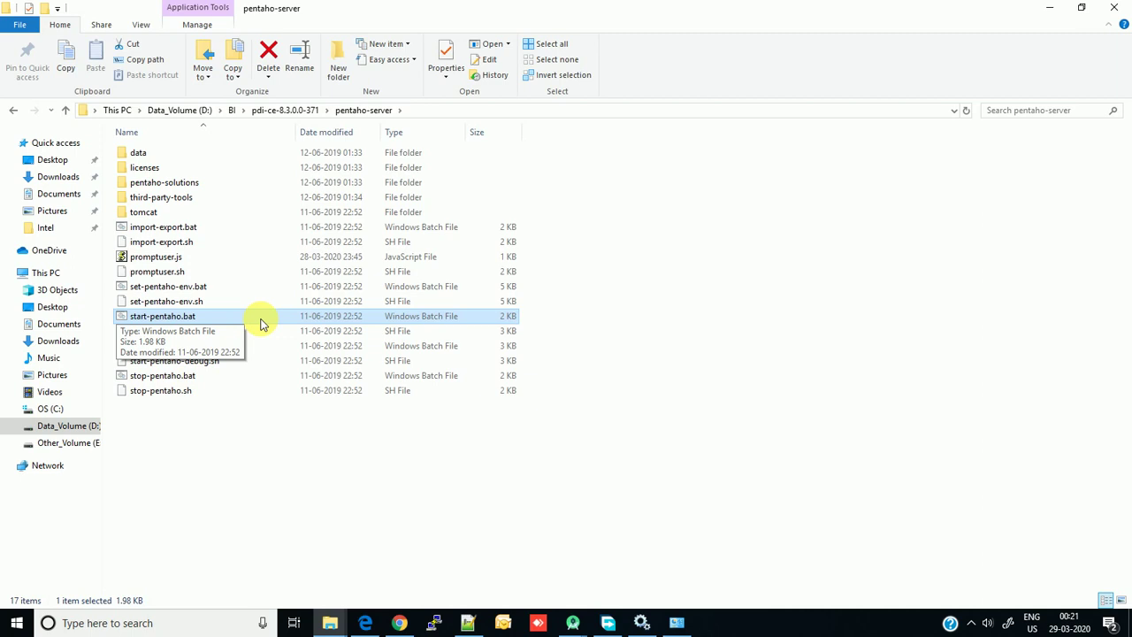
- Run start-pentaho.bat and wait for Tomcat to report startup on http-nio-8081
double_click(260, 317)
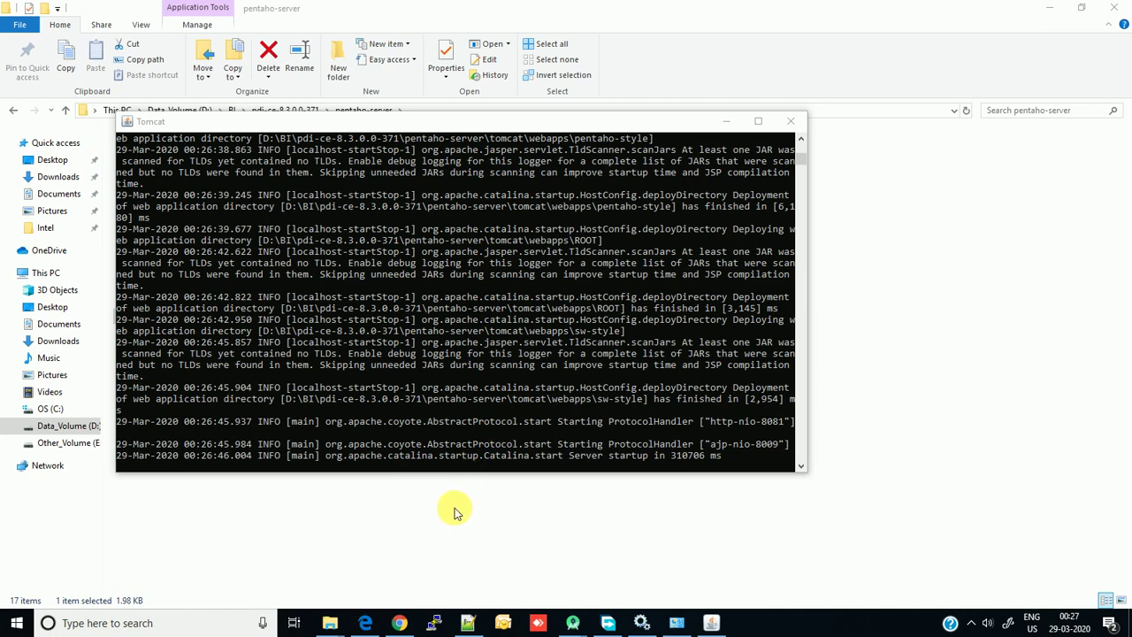
- Maximize Edge and trim 'Login' from the localhost:8081/pentaho/Login address
click(367, 623)
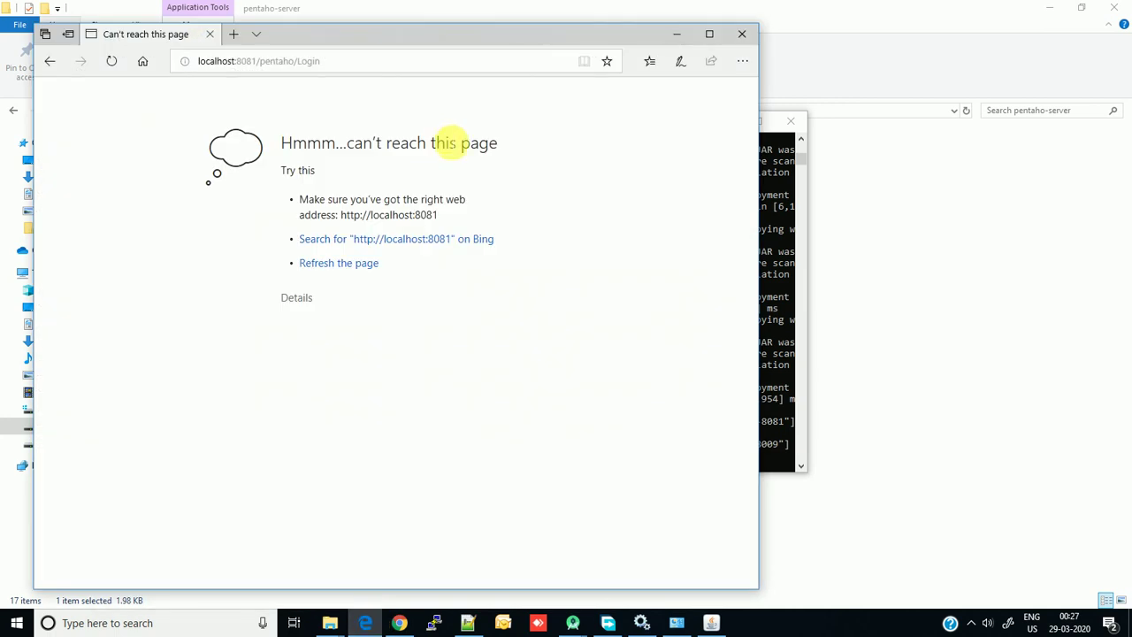
click(713, 34)
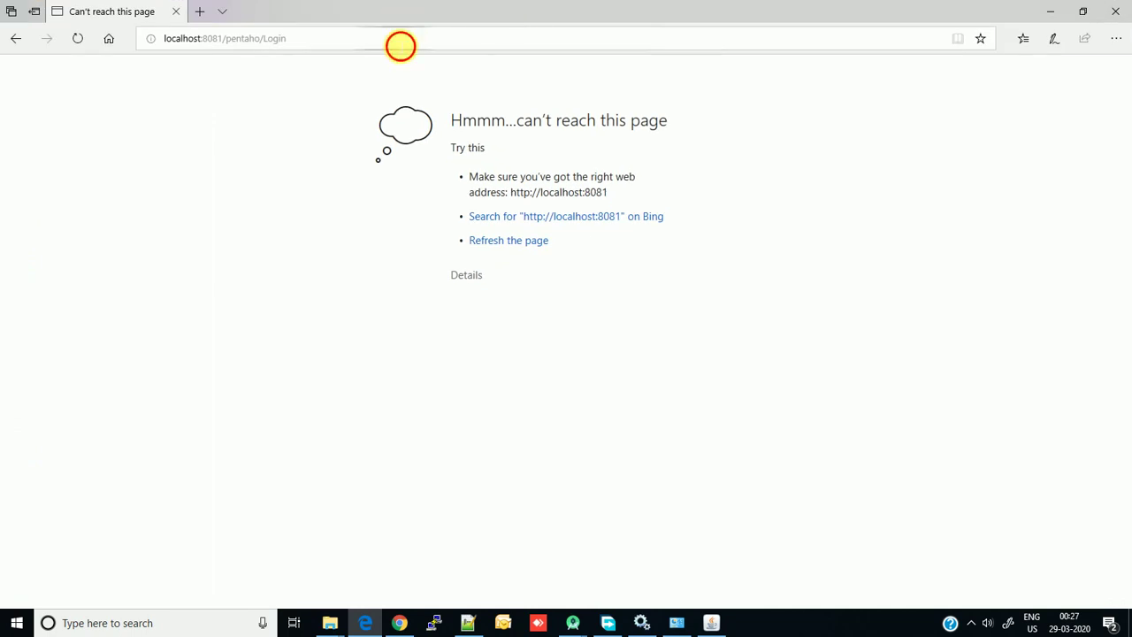
click(399, 42)
click(400, 42)
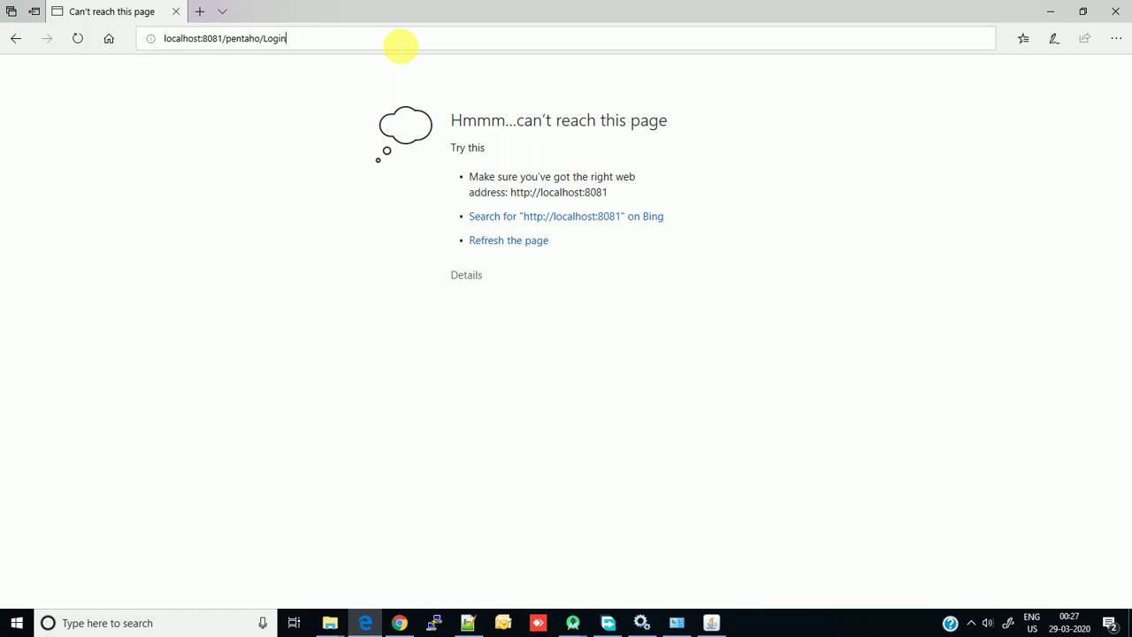
key(Left)
key(Left)
key(Left)
key(Left)
key(Left)
key(Left)
key(Left)
key(Left)
key(Left)
key(Left)
key(Right)
key(Right)
key(Right)
key(Right)
key(End)
key(BackSpace)
key(BackSpace)
key(BackSpace)
key(BackSpace)
key(BackSpace)
- Load localhost:8081/pentaho/, reveal the evaluator credentials, and enter the administrator username and password
key(Return)
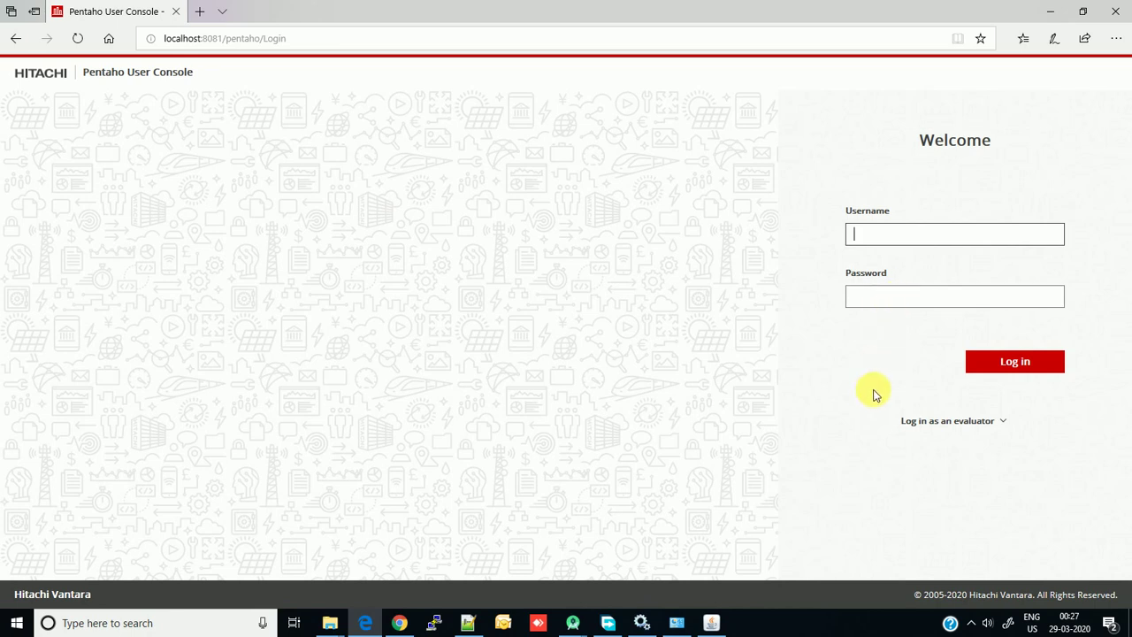
click(986, 424)
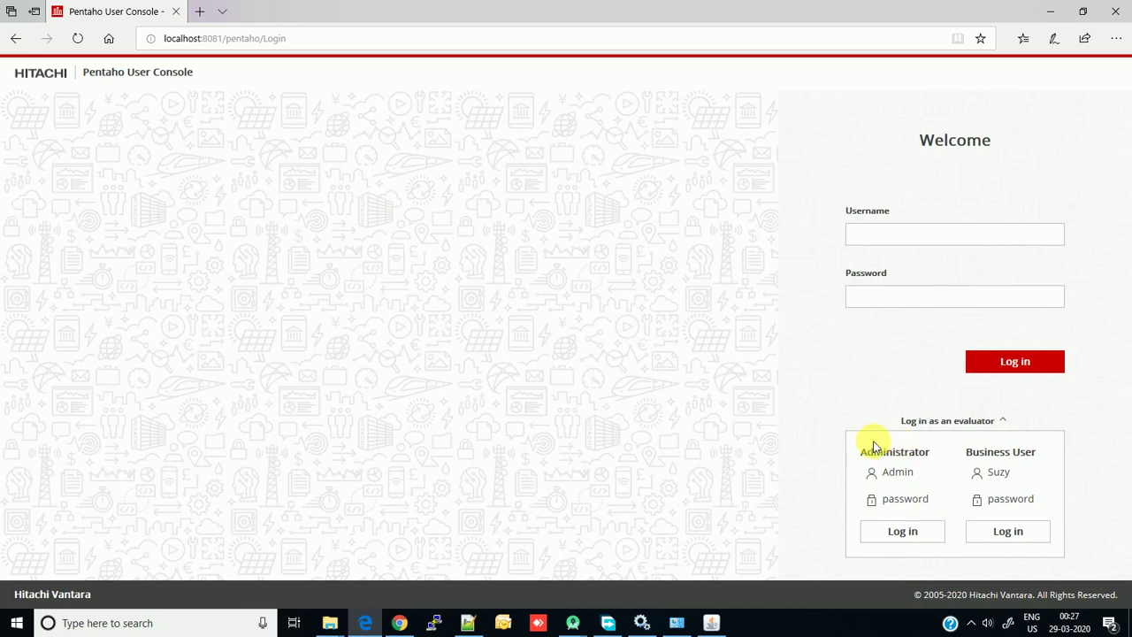
click(872, 235)
text(Ad)
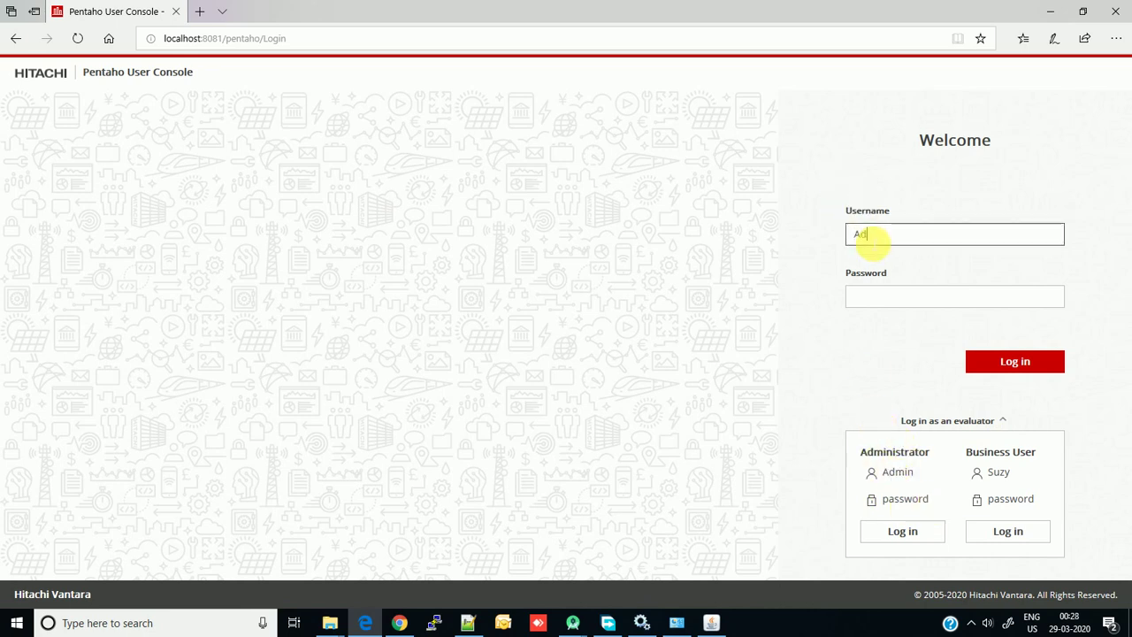
text(min)
key(Tab)
text(p)
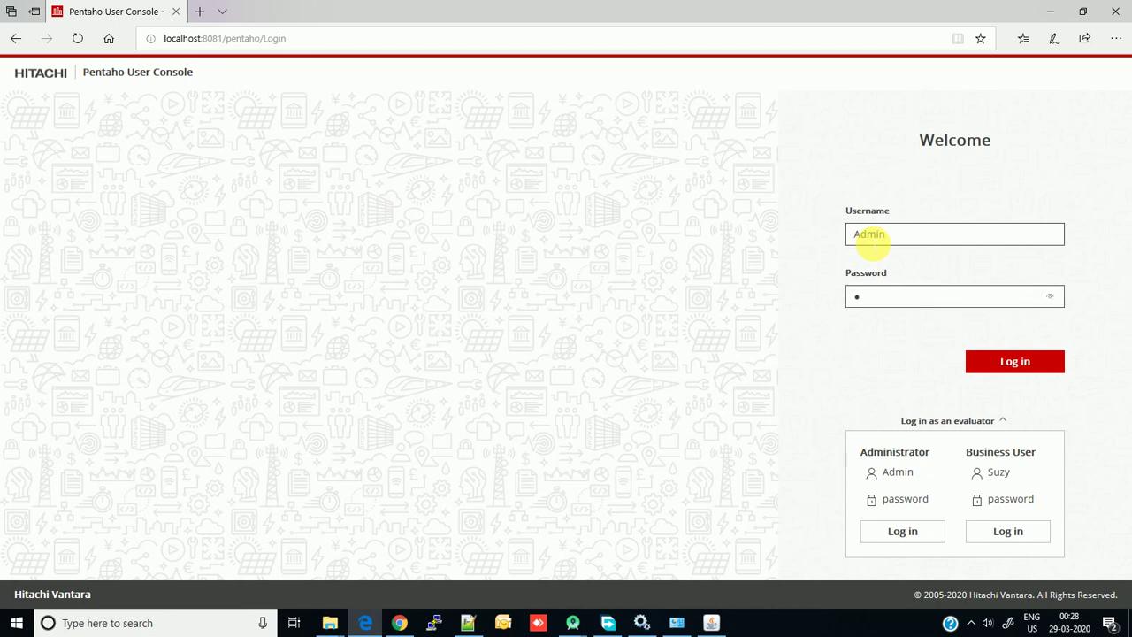
text(assword)
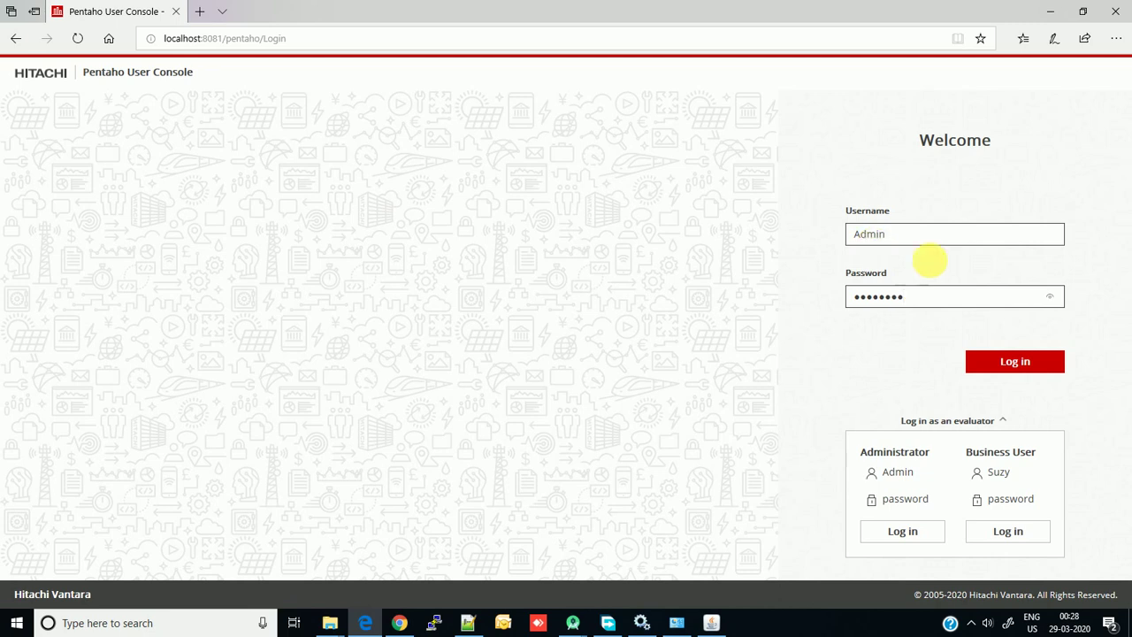
- Submit the administrator credentials to log in to the Pentaho User Console
click(1021, 362)
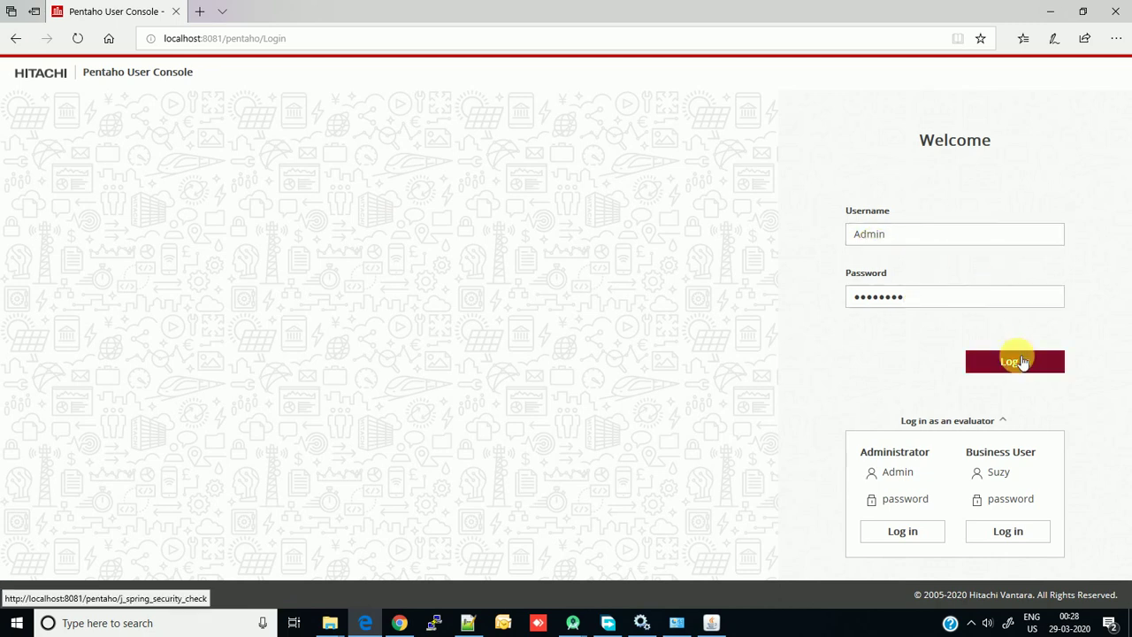